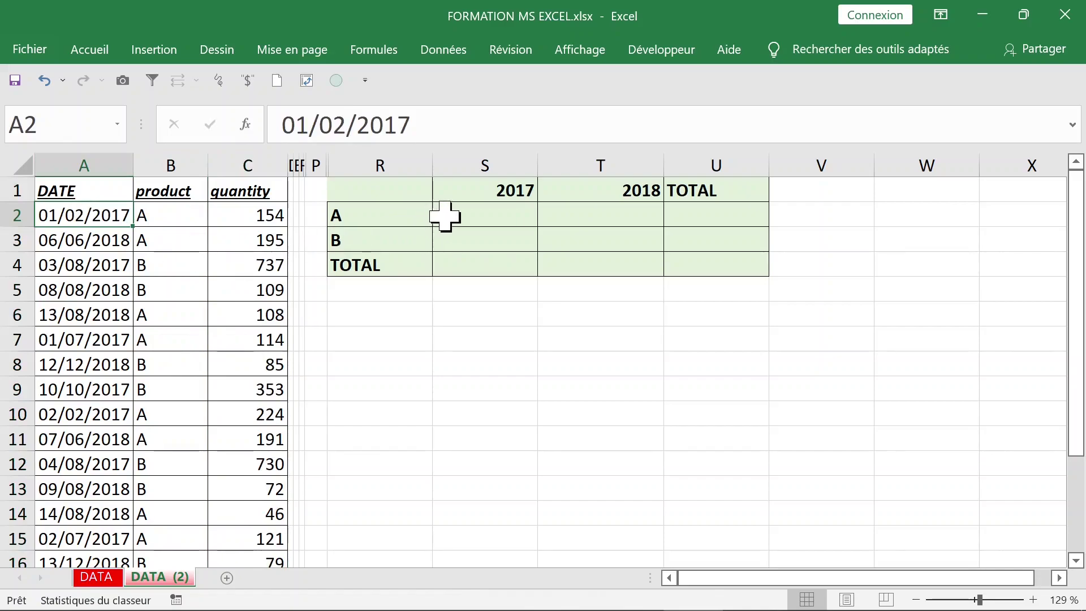
click(519, 189)
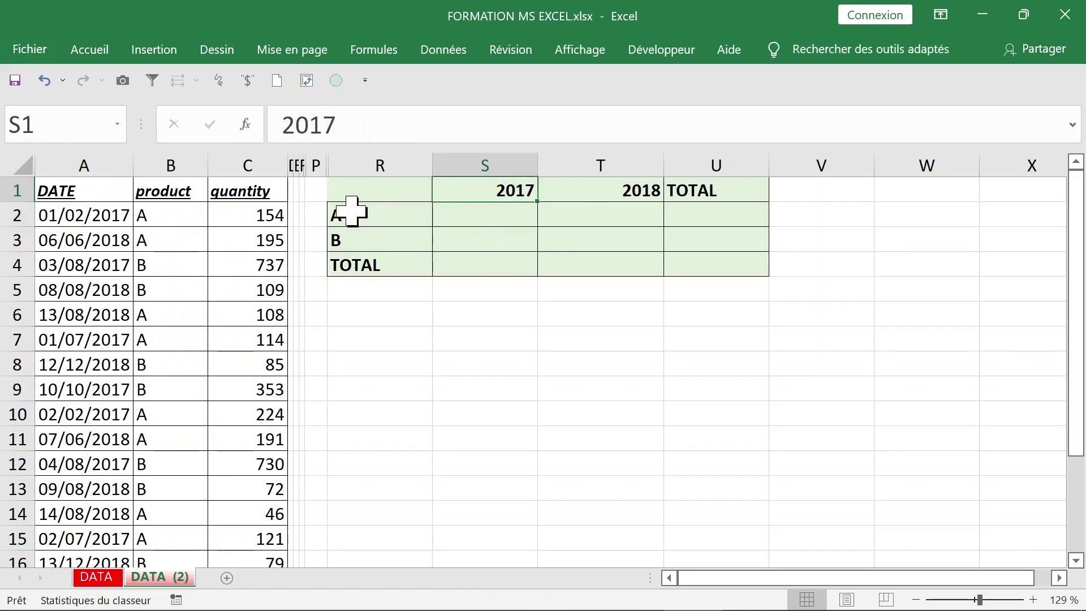
drag(505, 196, 388, 345)
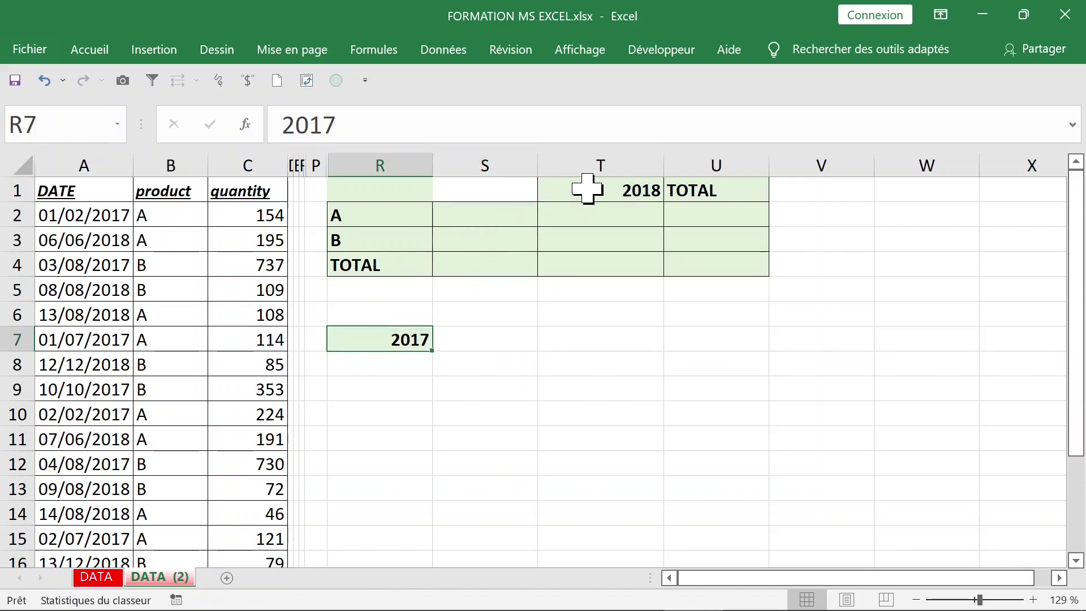
click(587, 188)
drag(608, 202, 410, 385)
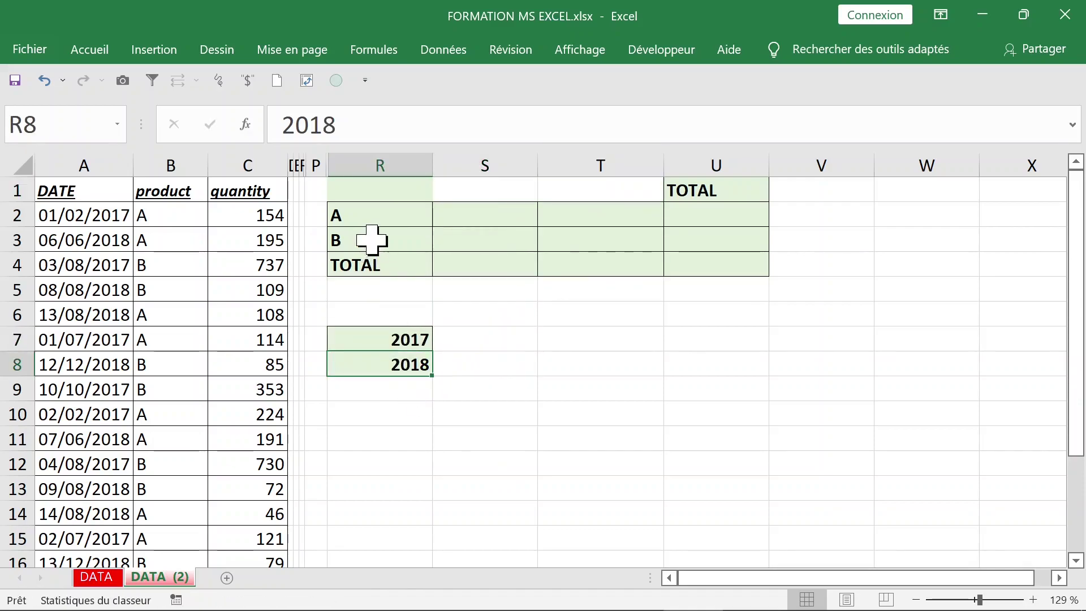
click(396, 220)
drag(397, 224, 485, 315)
click(384, 240)
drag(387, 243, 562, 315)
key(Return)
drag(383, 315, 599, 381)
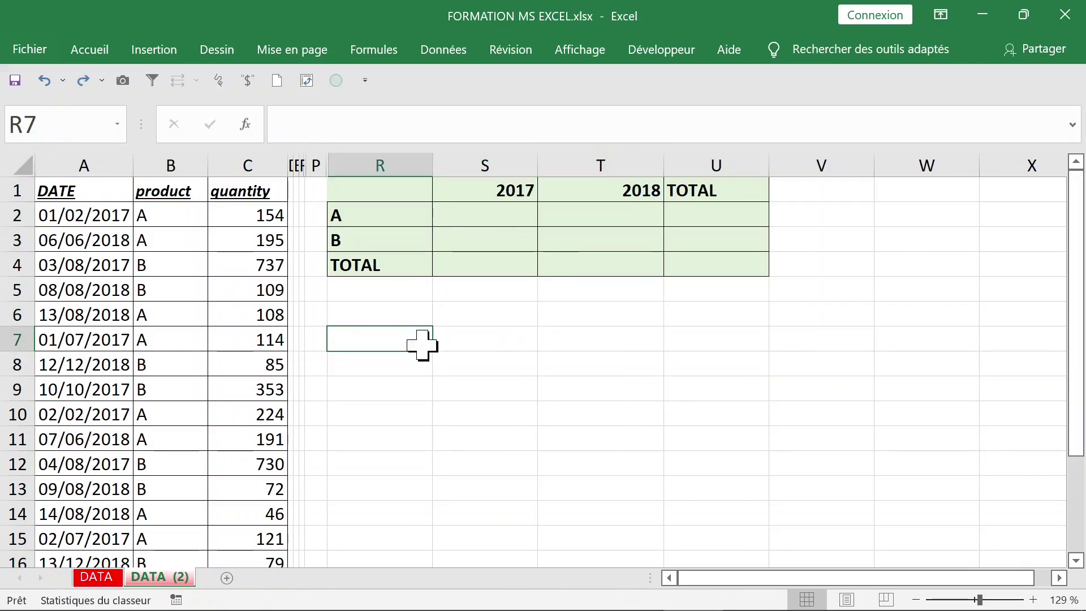
- Insert a pivot table on a new worksheet from the source range A1:C20 of the DATA (2) sheet
click(194, 281)
click(153, 49)
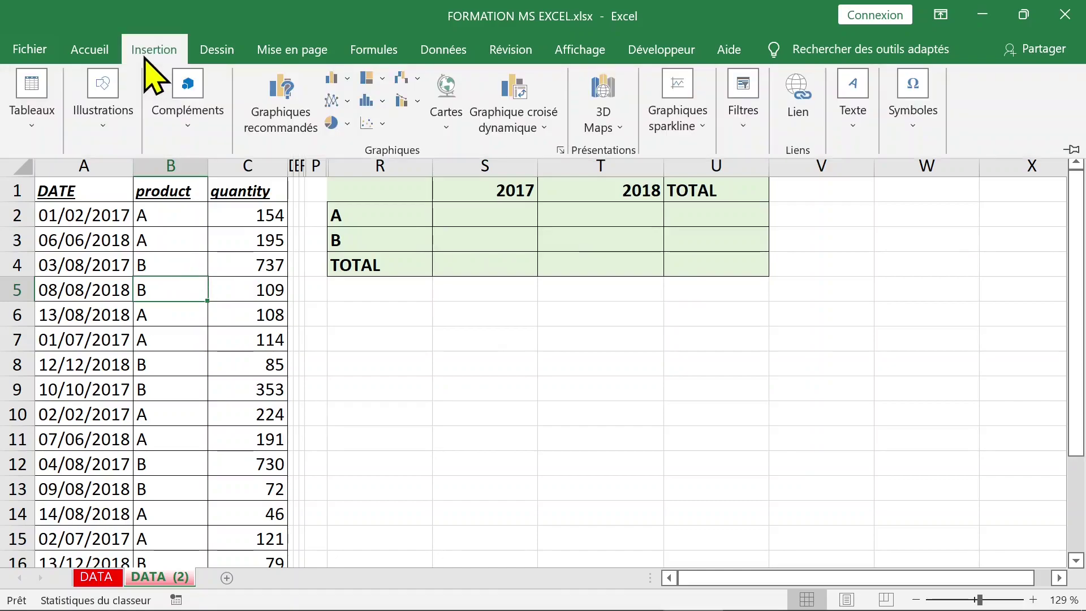
click(34, 103)
click(42, 187)
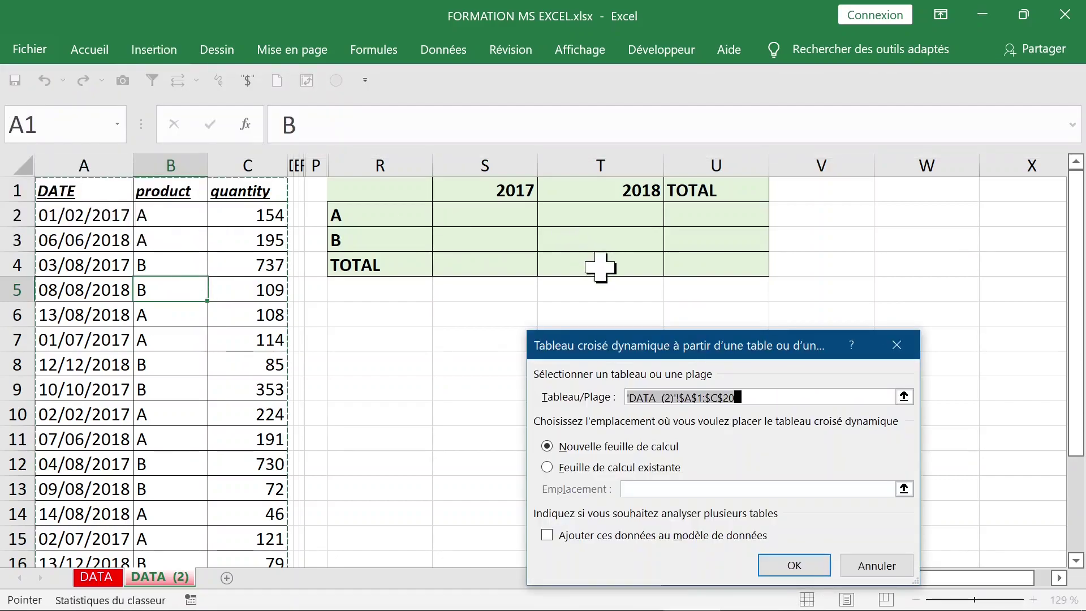
click(796, 568)
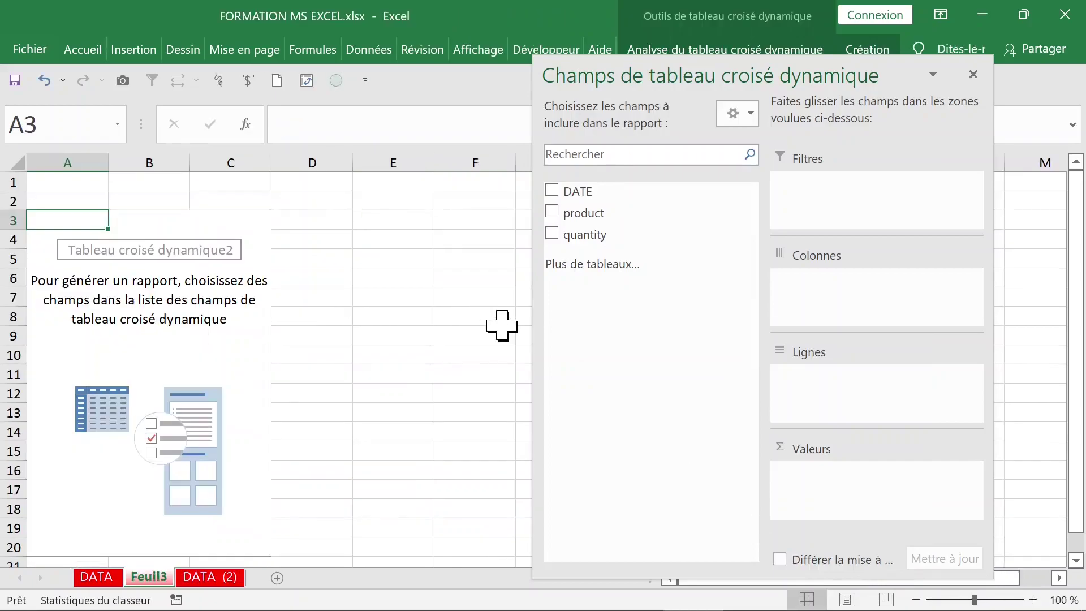
- Summarize the quantity field as the pivot table's values instead of the product field
drag(618, 223, 837, 475)
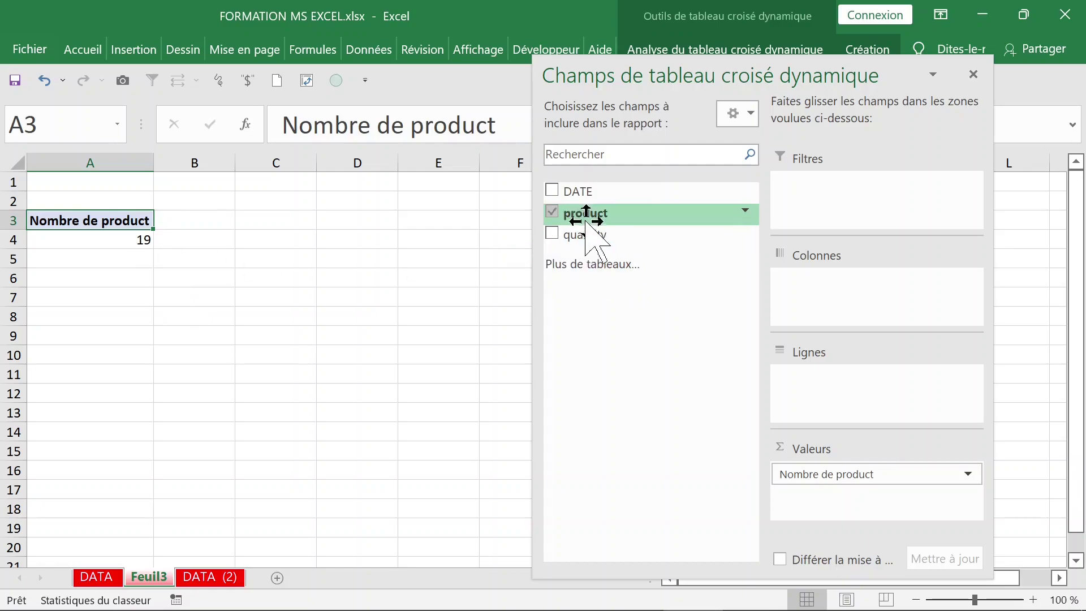
click(552, 212)
drag(589, 235, 805, 479)
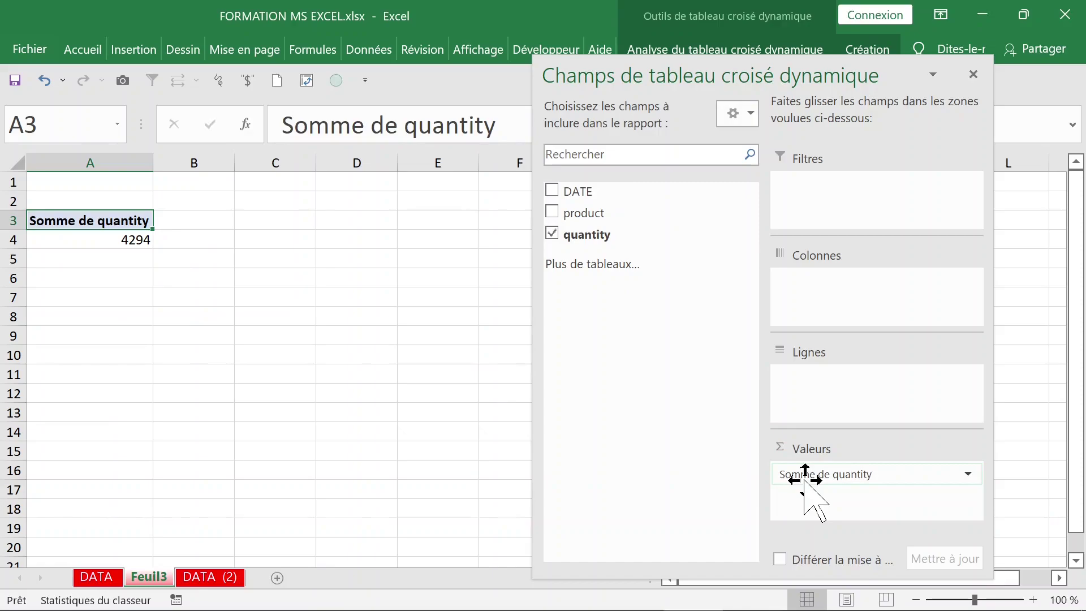
click(134, 243)
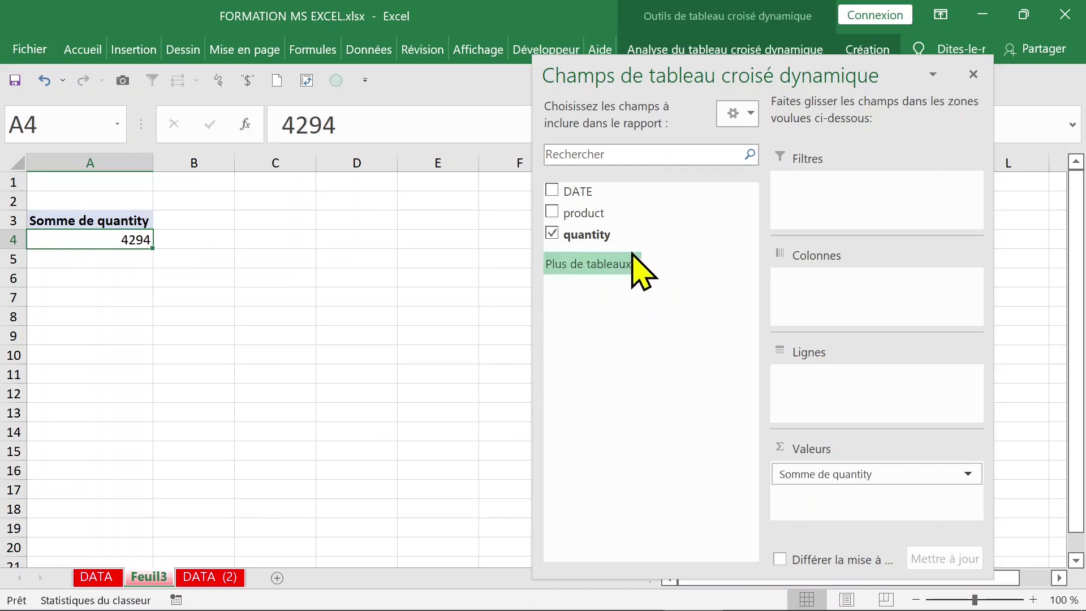
- Add the product field to the pivot table's rows and review the quantity for each product
drag(604, 223, 814, 390)
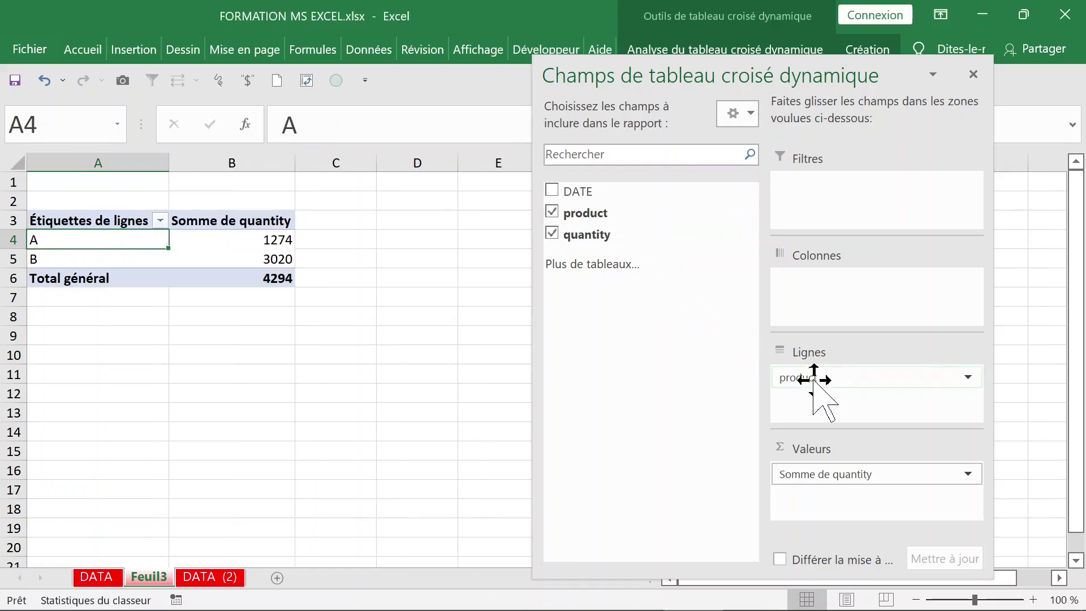
click(56, 259)
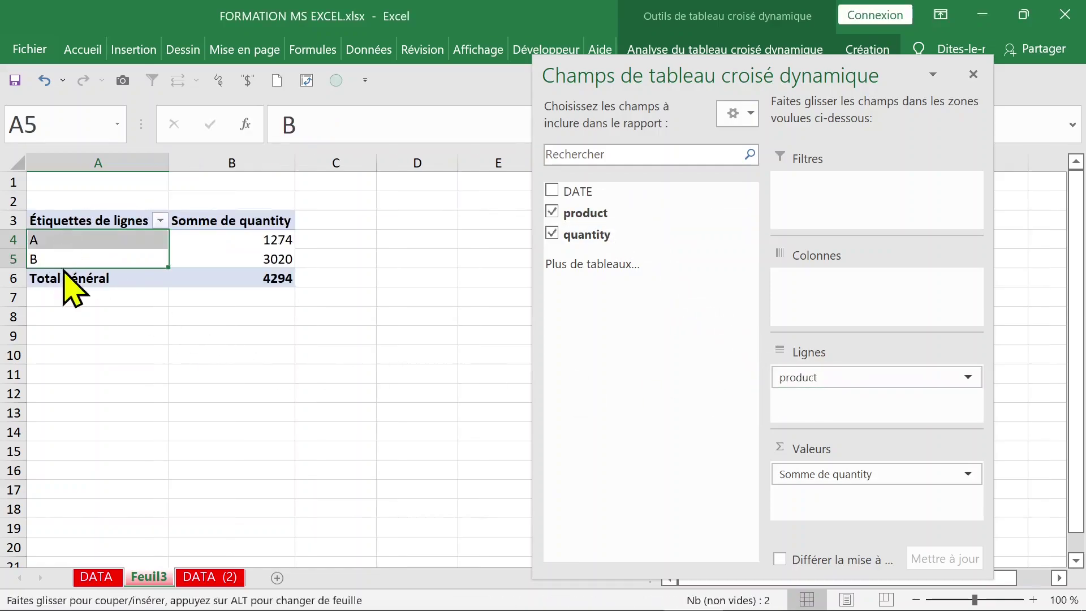
click(224, 239)
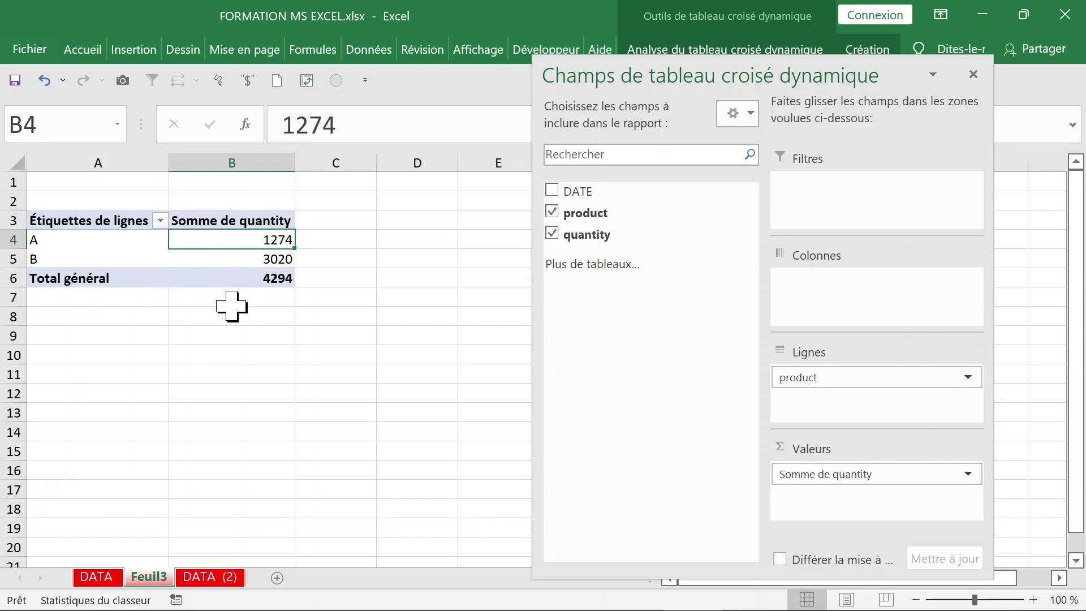
click(74, 243)
click(83, 251)
click(83, 244)
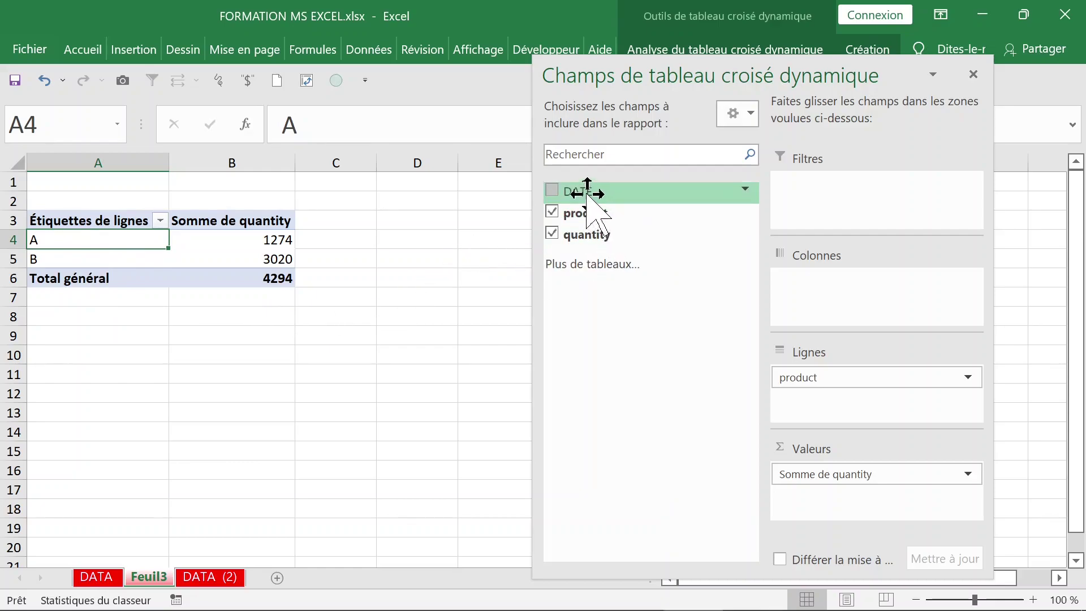
- Move the product field from rows to columns and add the DATE field to the pivot table's rows
drag(819, 380, 823, 300)
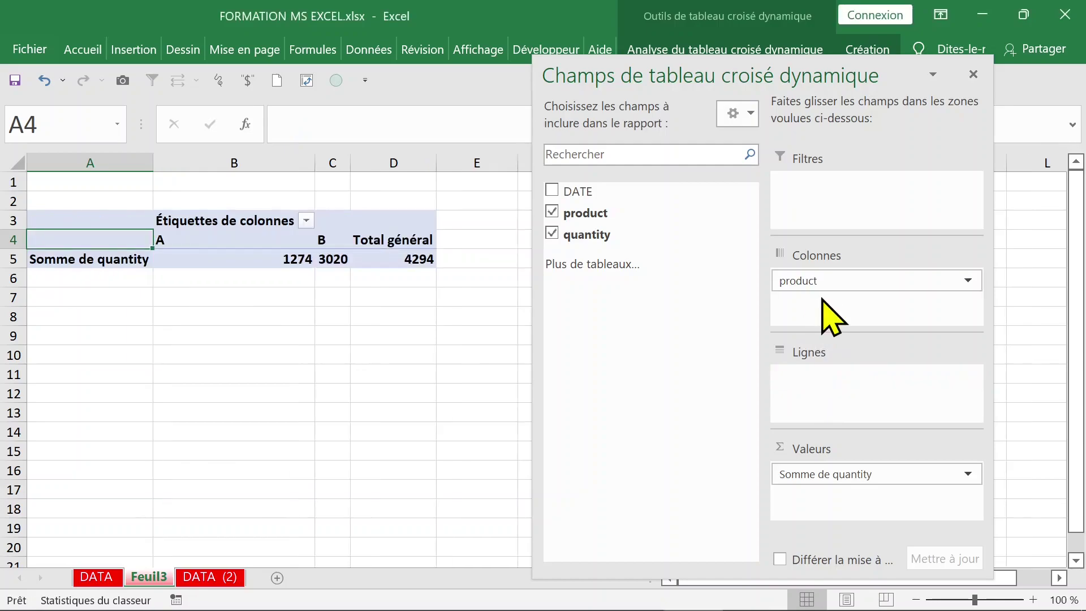
click(243, 259)
click(340, 259)
drag(121, 230, 383, 281)
click(409, 333)
click(268, 259)
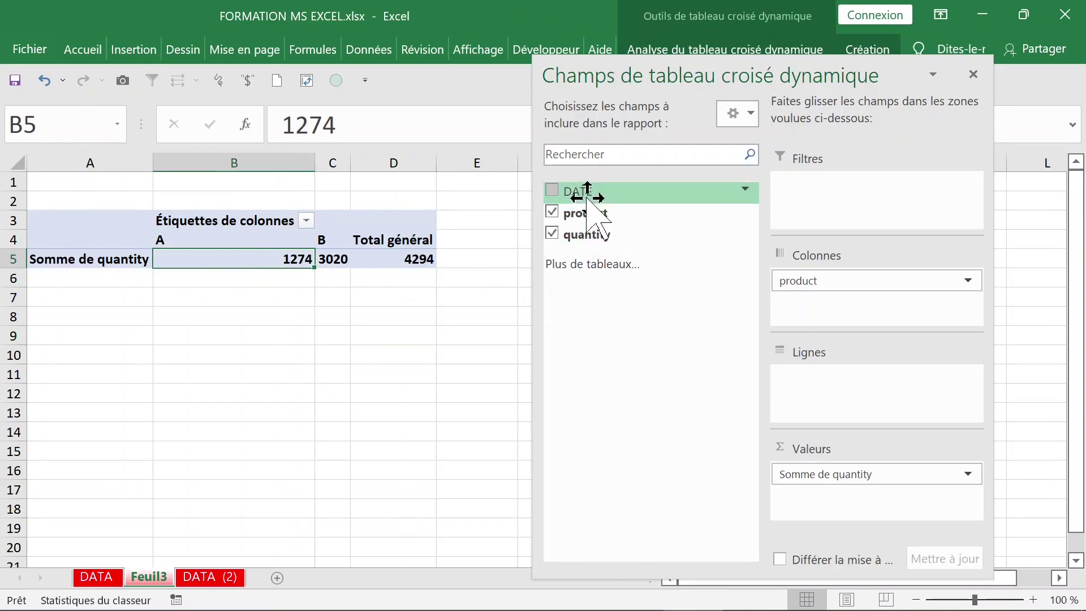
drag(586, 194, 631, 217)
drag(738, 311, 800, 377)
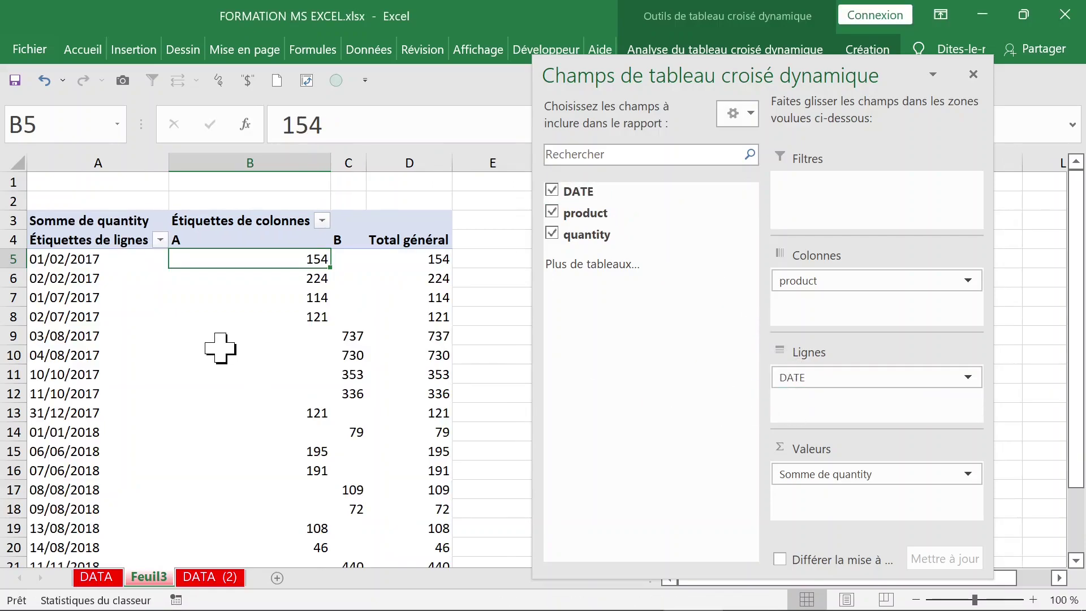
- Examine the quantities by date under products A and B, including the cells without a value
click(125, 324)
click(106, 361)
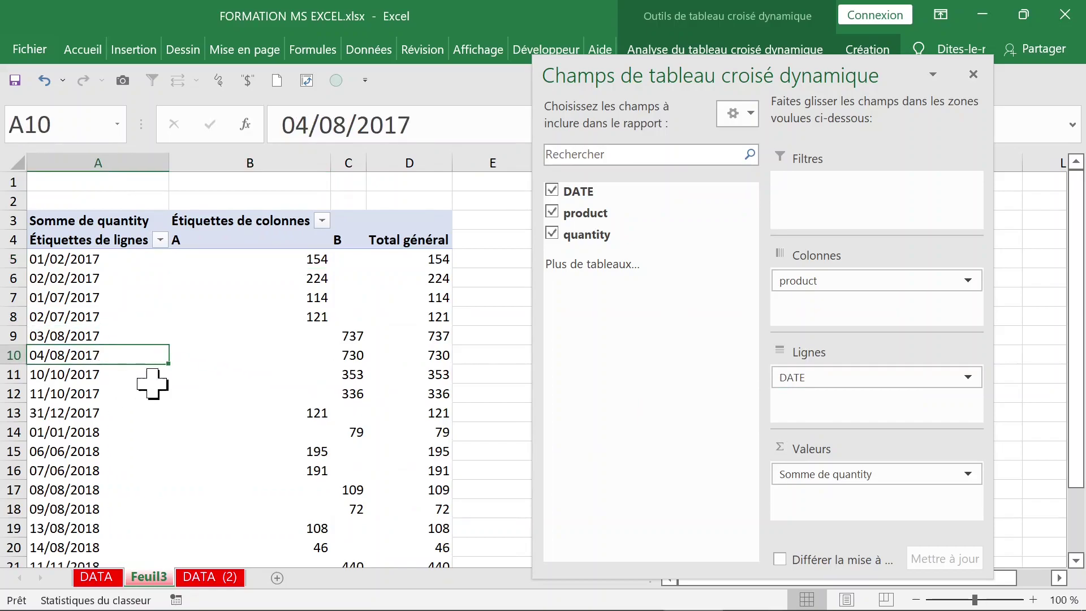
click(279, 336)
click(222, 254)
click(234, 297)
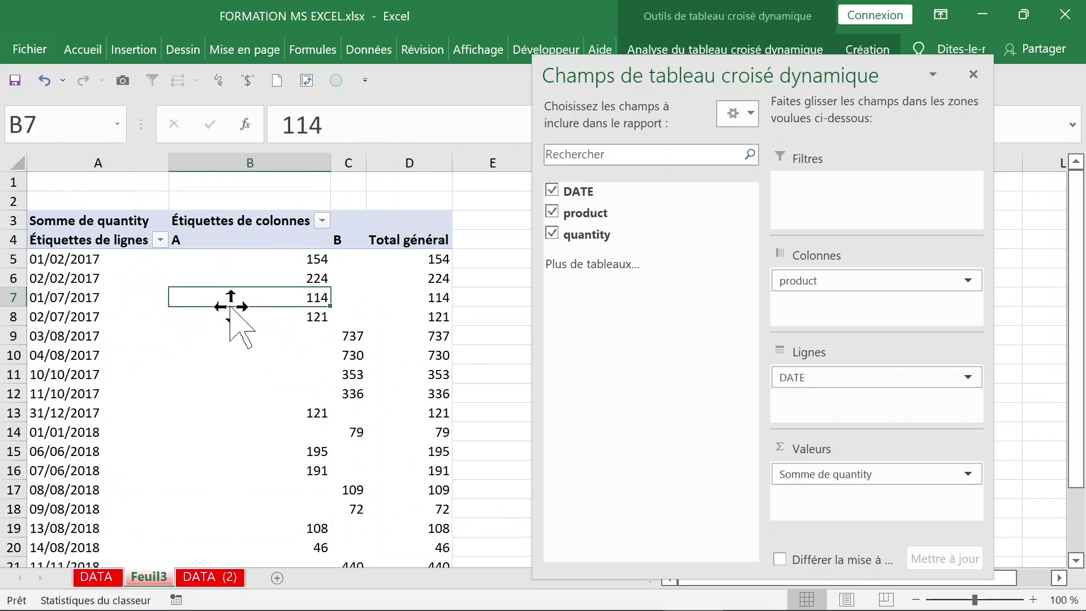
click(243, 373)
click(269, 338)
click(267, 375)
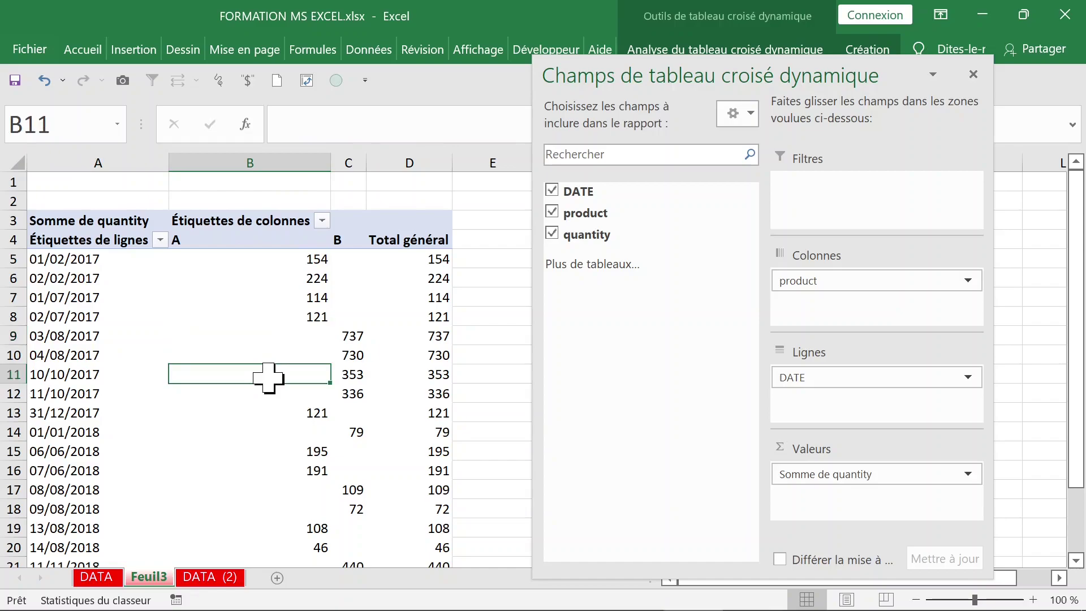
click(350, 280)
click(361, 259)
click(357, 298)
click(350, 262)
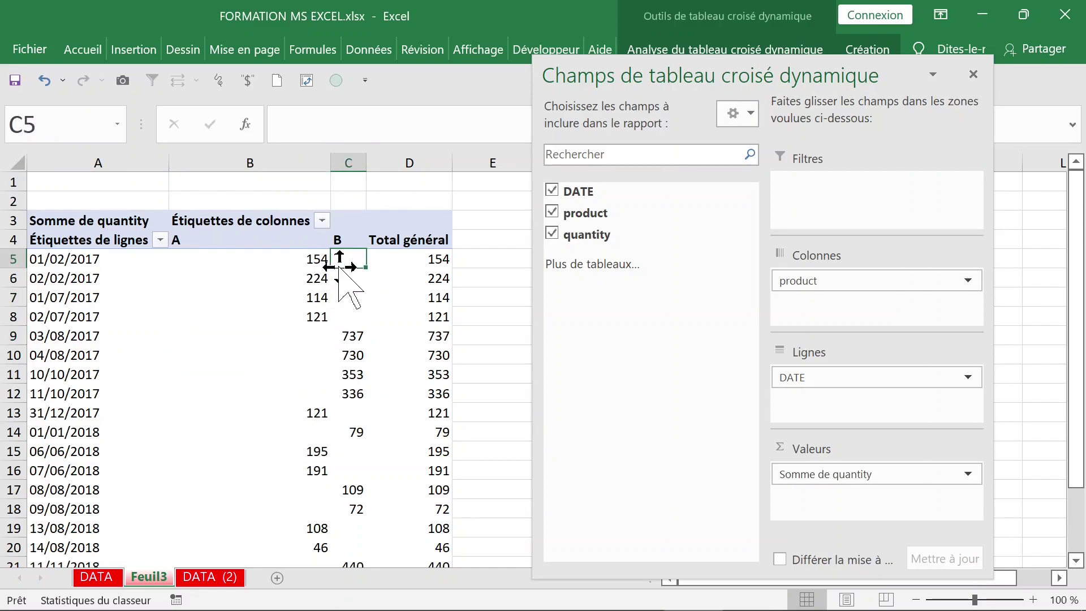
- Close the field list and set the pivot table options to show 0 for empty cells
click(972, 74)
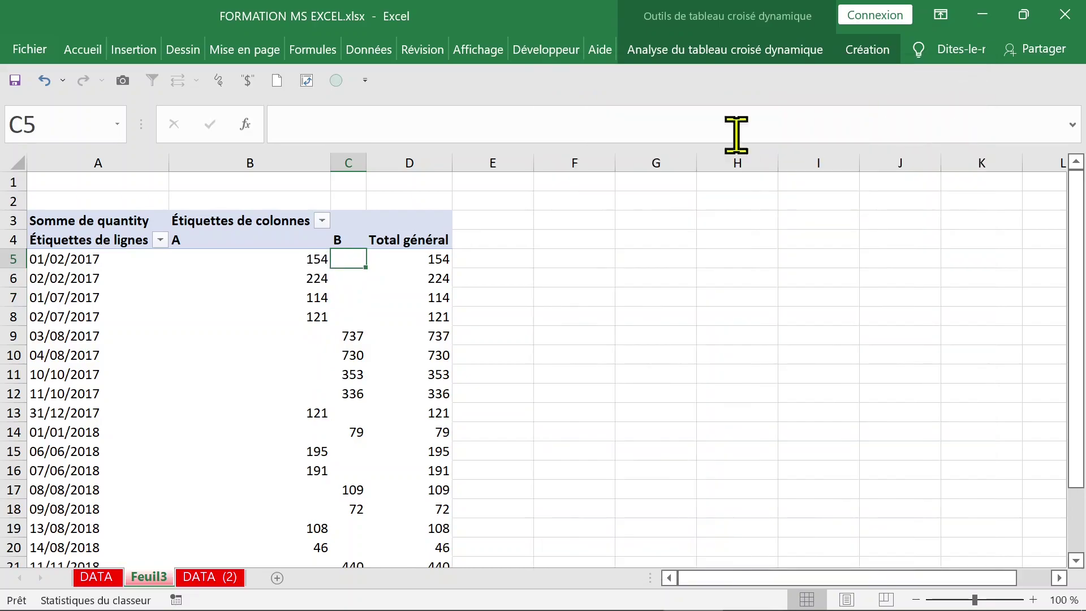
right_click(345, 262)
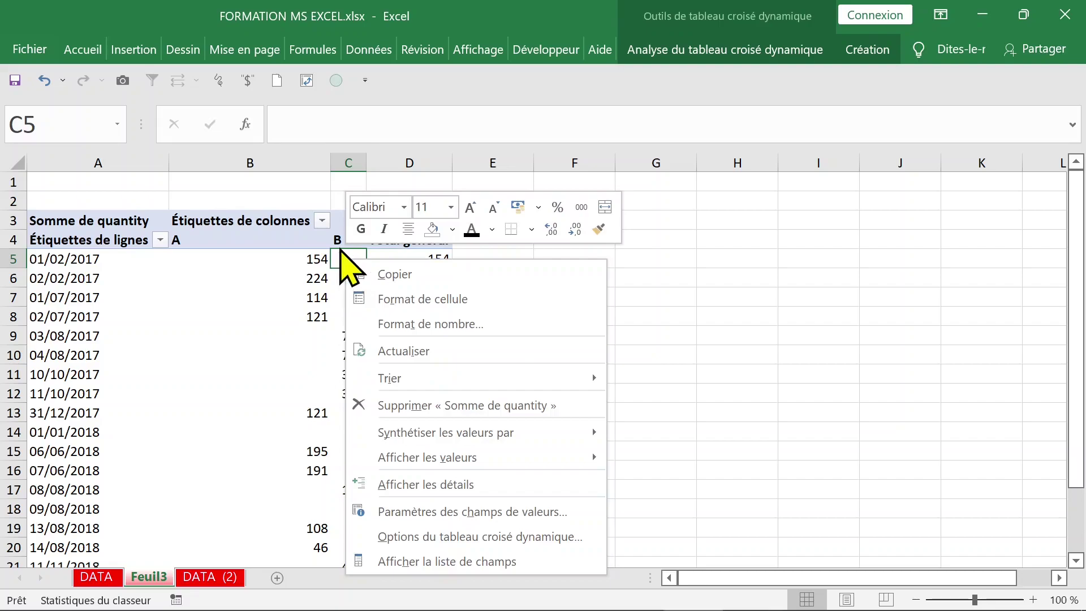
click(441, 536)
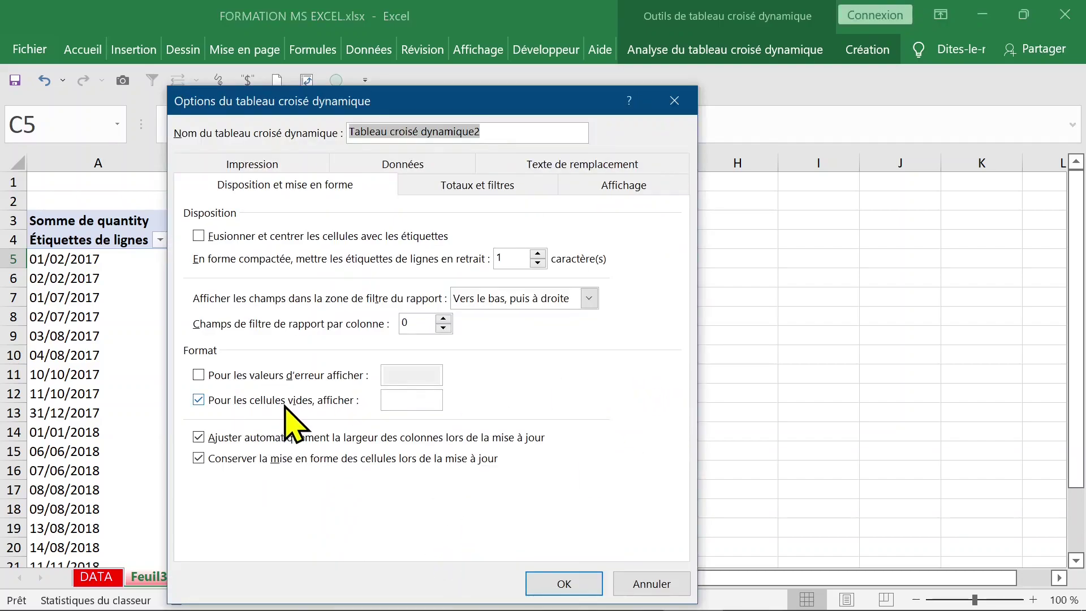
click(400, 402)
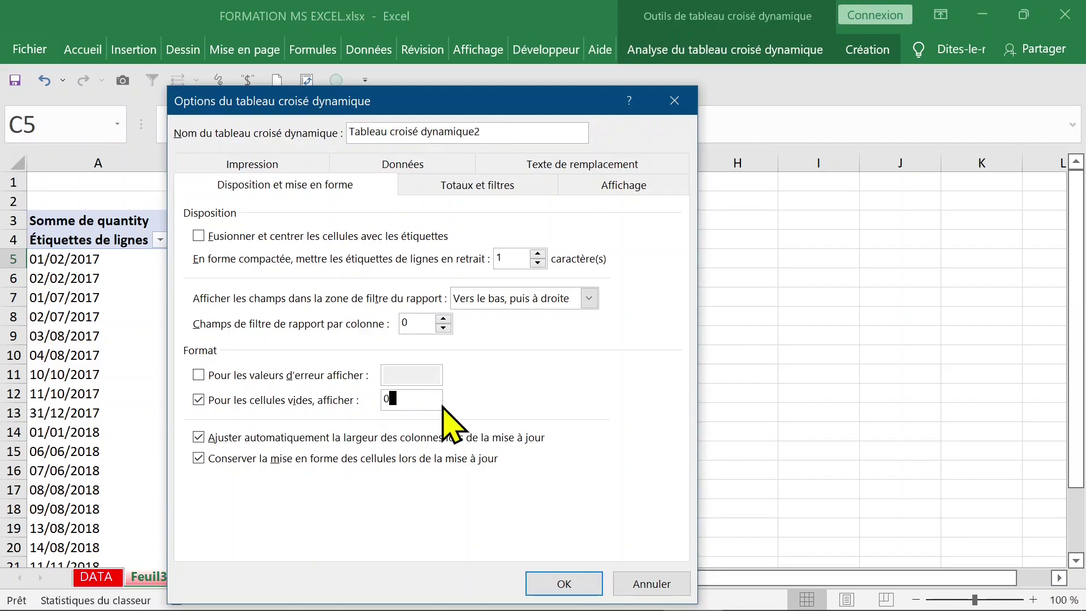
key(Return)
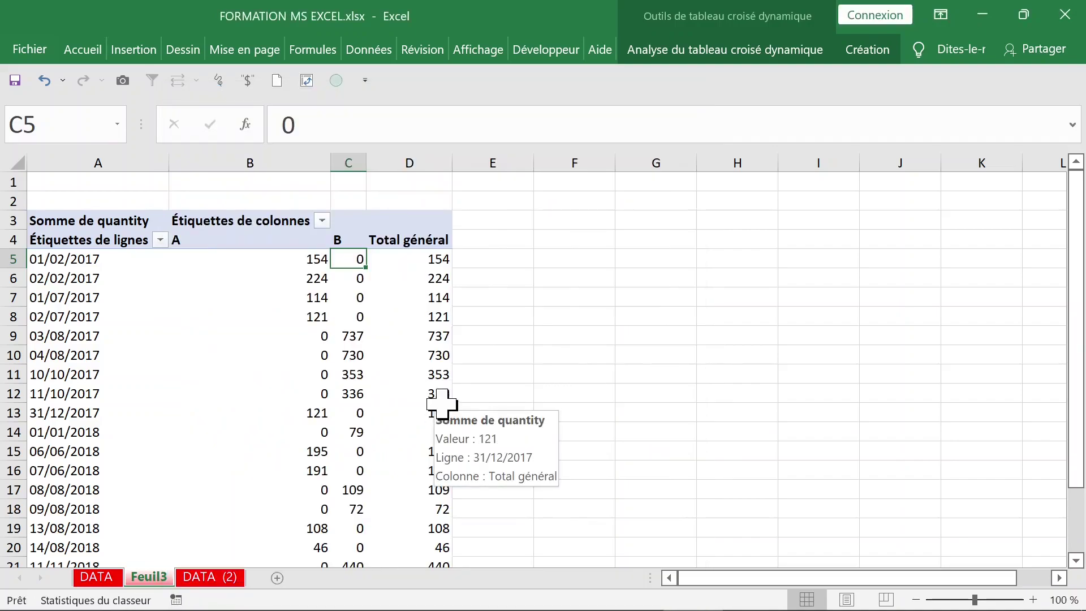
- Review the pivot table's product columns and row dates from the first date down to the grand total
click(284, 373)
scroll(347, 406, down, 13)
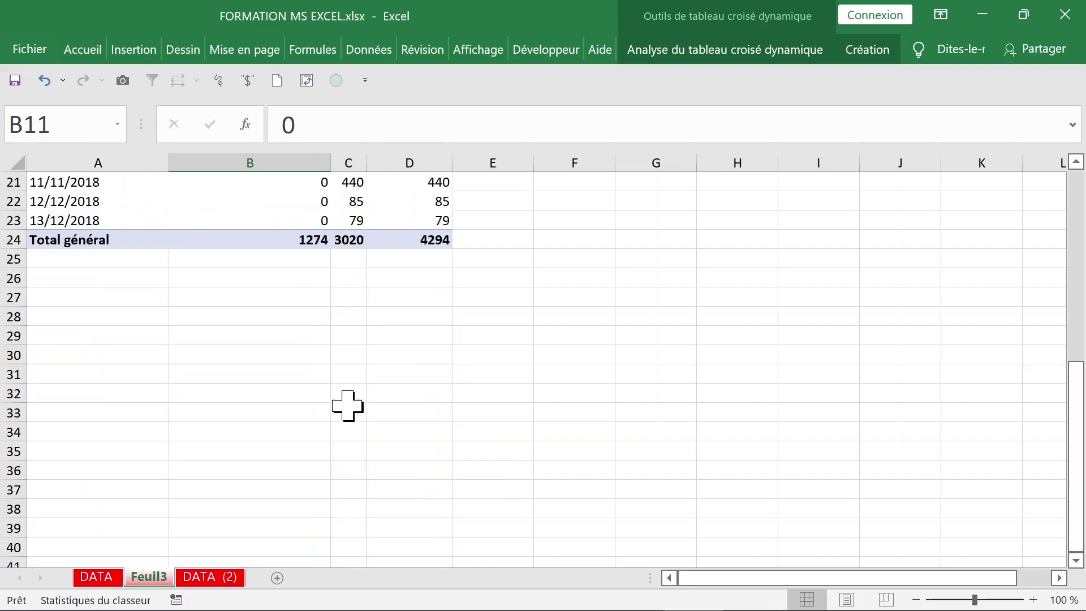
scroll(348, 406, up, 7)
scroll(347, 405, up, 7)
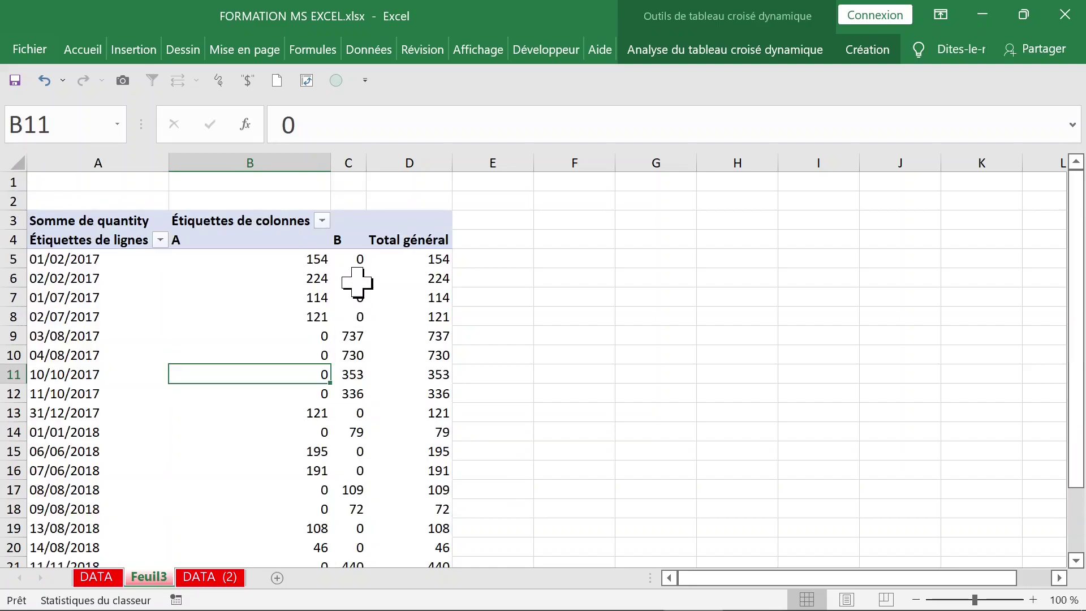
click(346, 263)
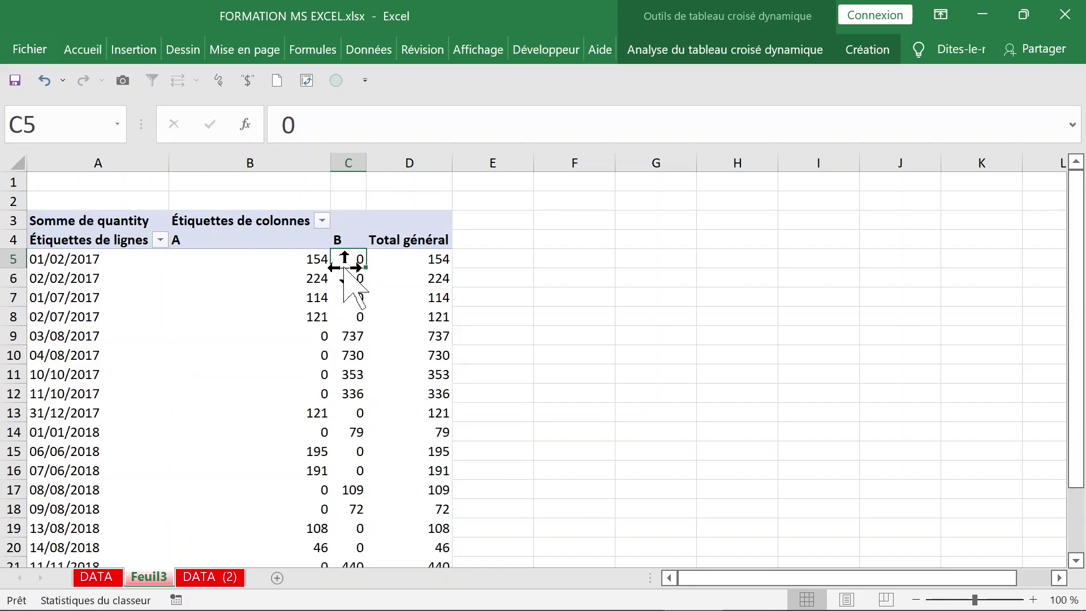
mouse_move(352, 308)
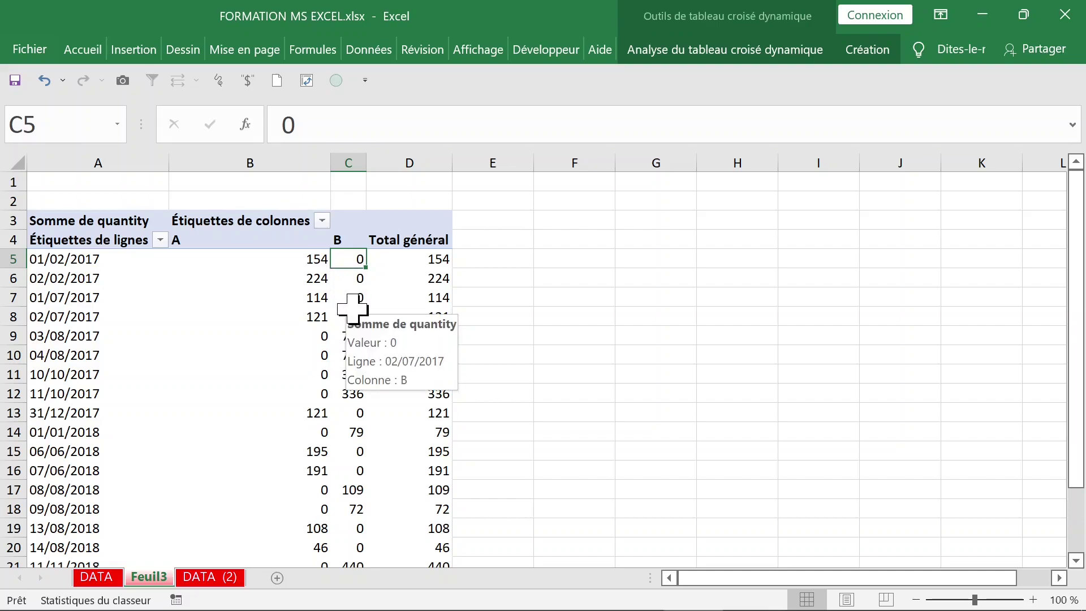
click(293, 315)
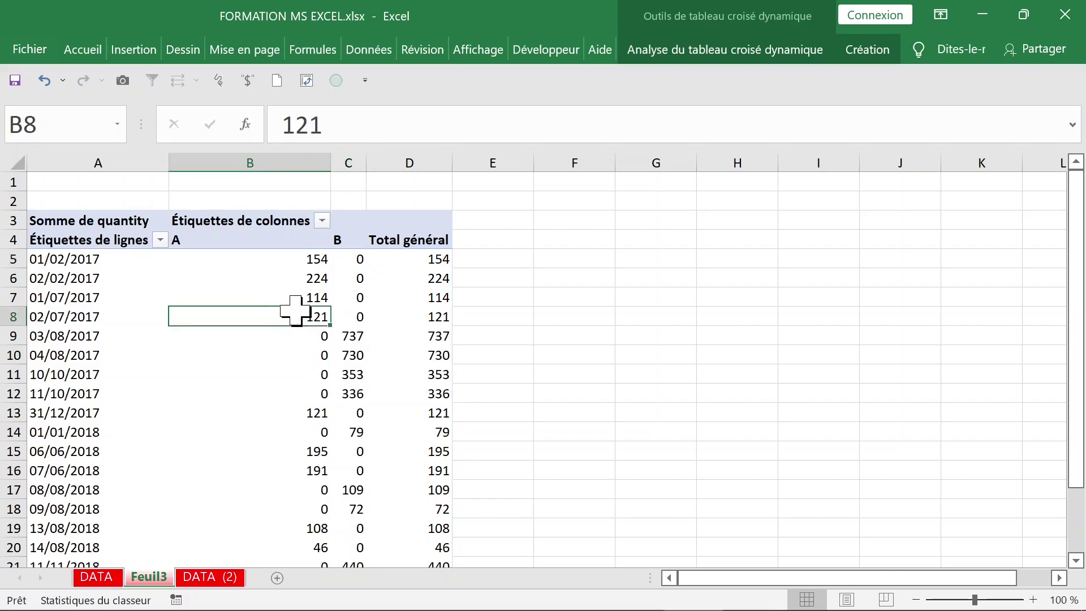
click(89, 304)
click(85, 278)
drag(91, 258, 89, 487)
- Group the pivot table's row dates by years only, keeping the automatic start and end dates
click(96, 316)
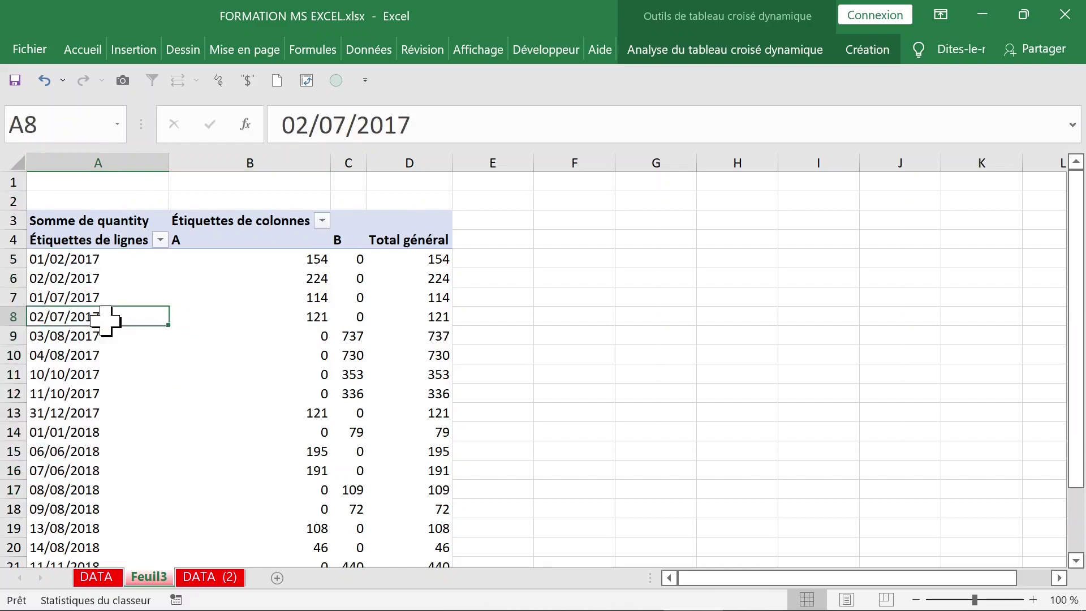
click(669, 50)
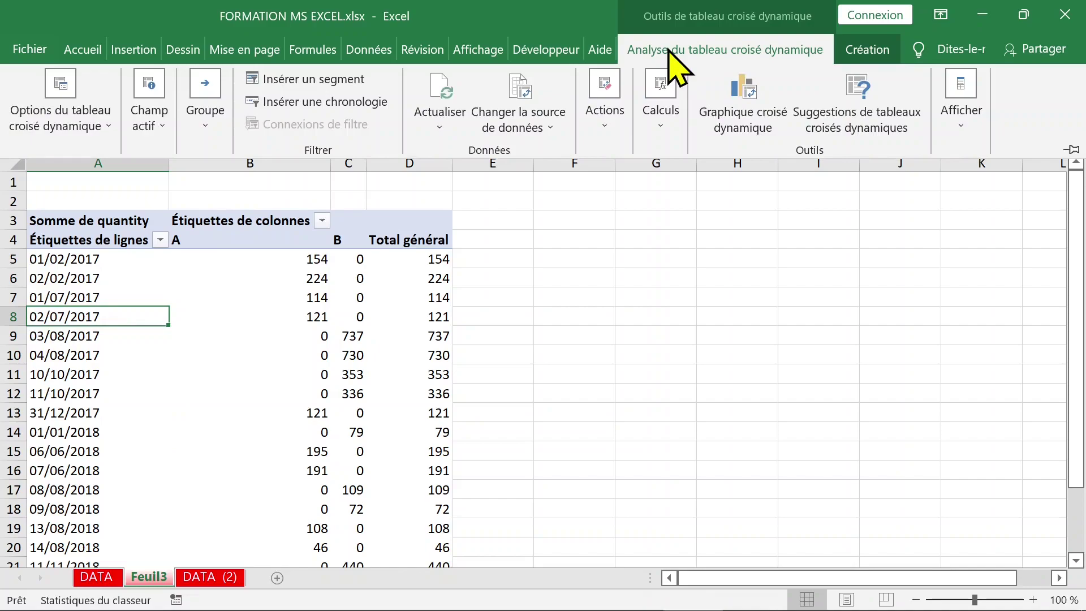
click(867, 50)
click(758, 51)
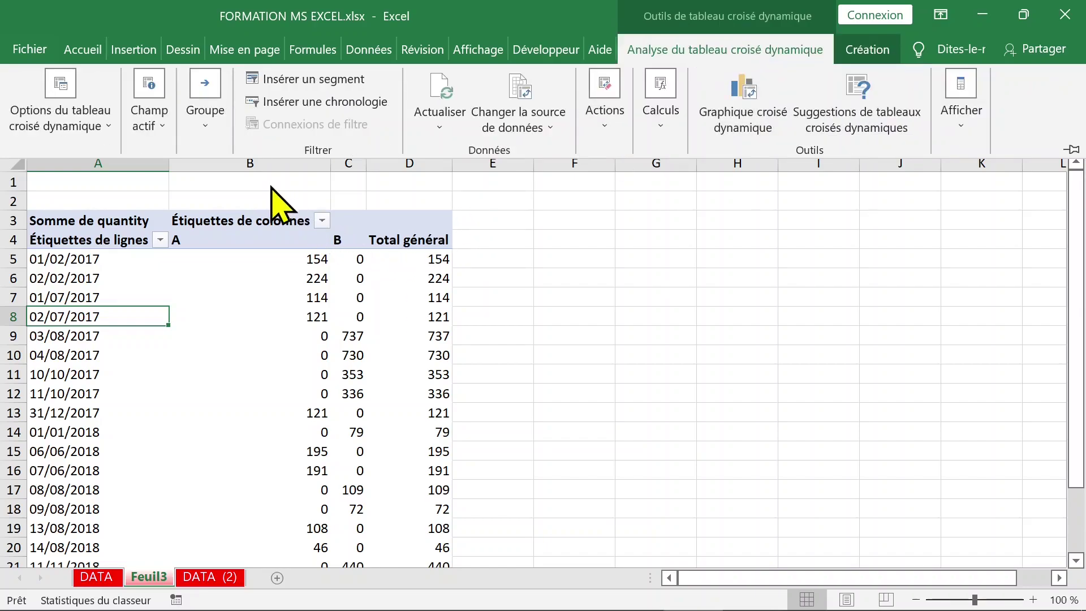
click(215, 141)
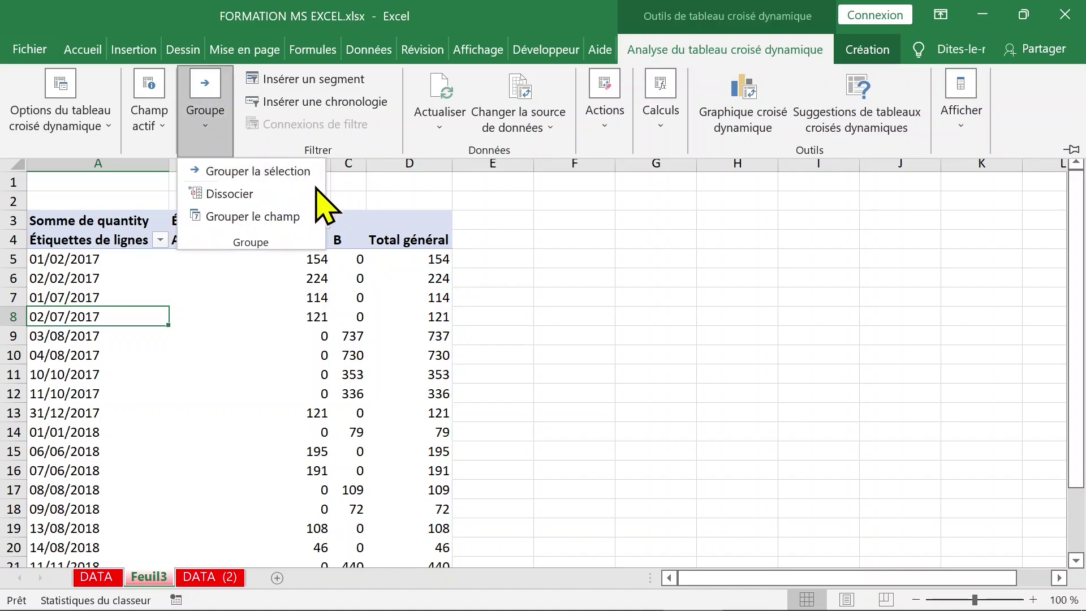
click(263, 222)
drag(674, 283, 428, 57)
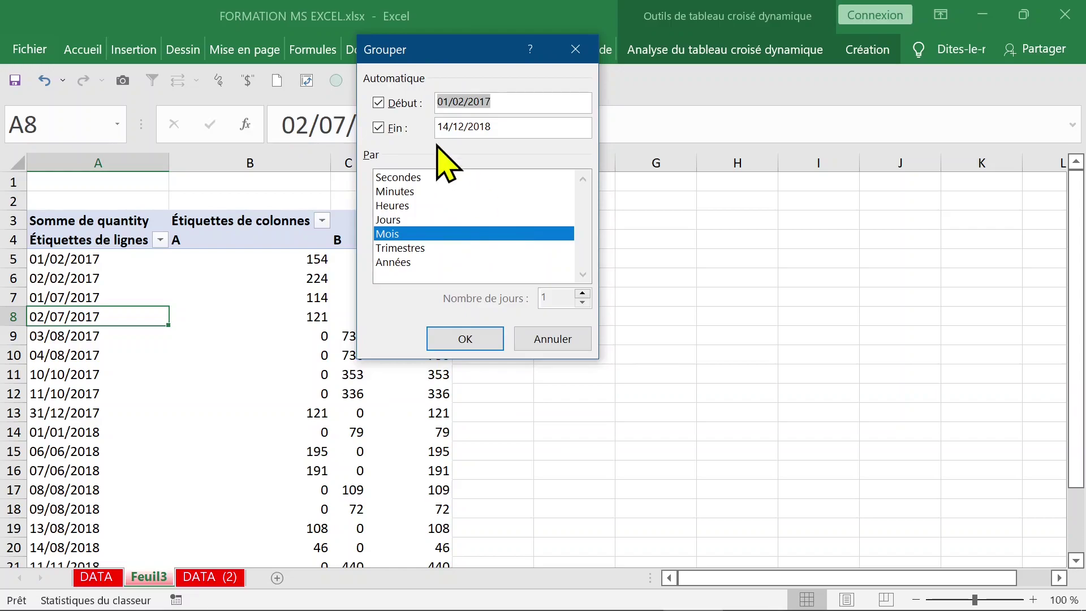
click(493, 127)
click(515, 106)
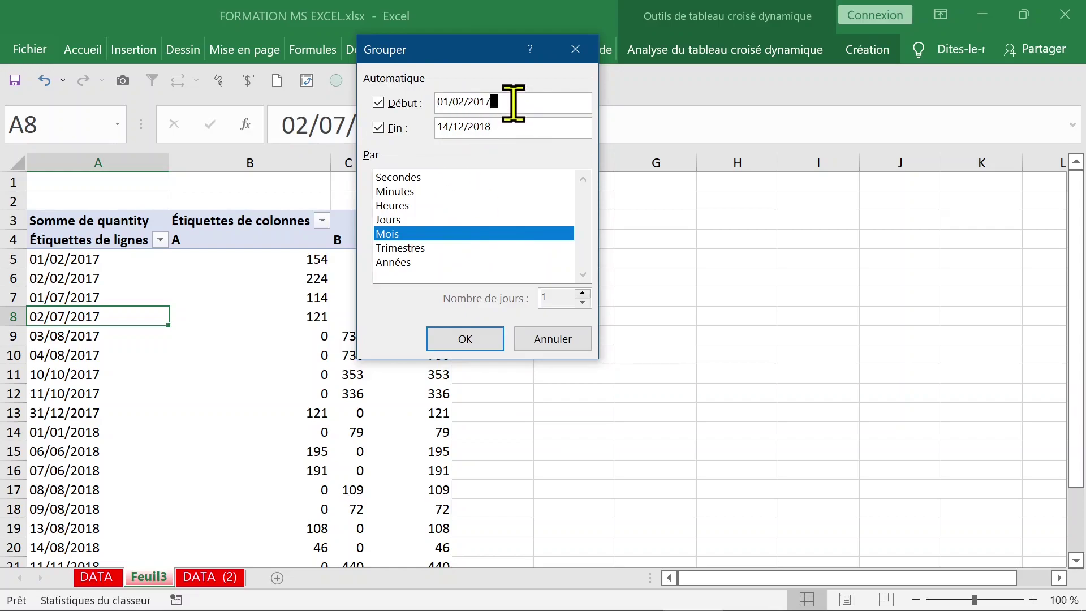
click(513, 134)
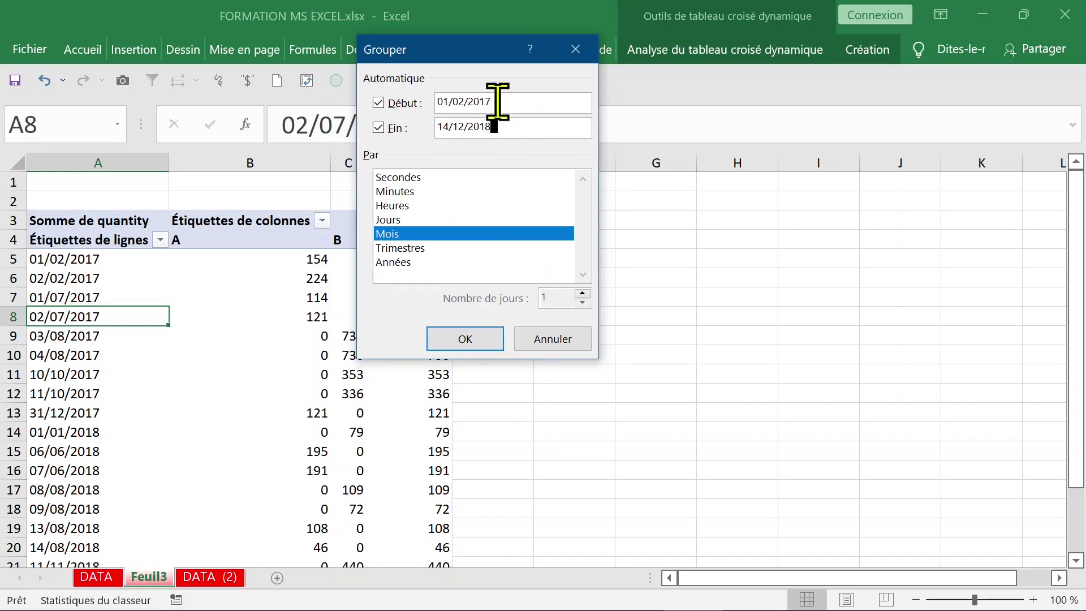
click(402, 262)
click(400, 234)
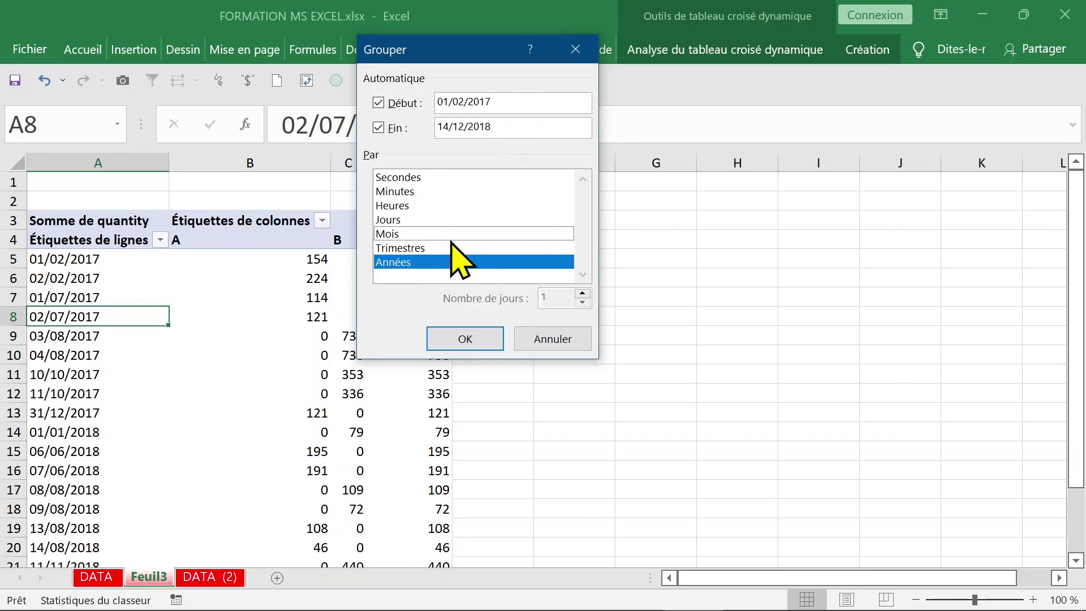
click(478, 339)
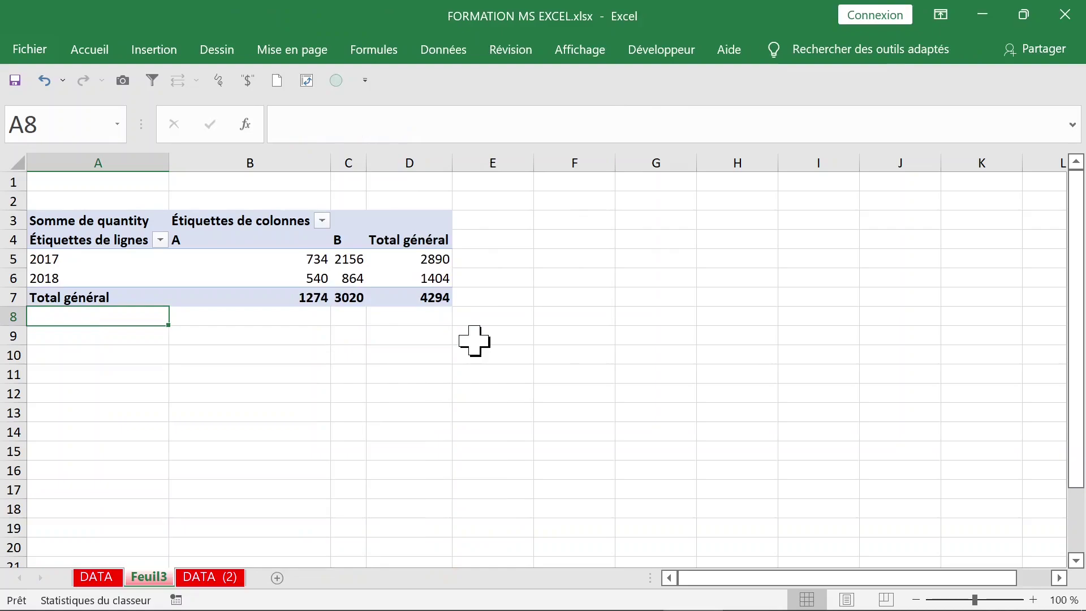
- Summarize the pivot table's quantity values by maximum (Max.) instead of sum
click(141, 261)
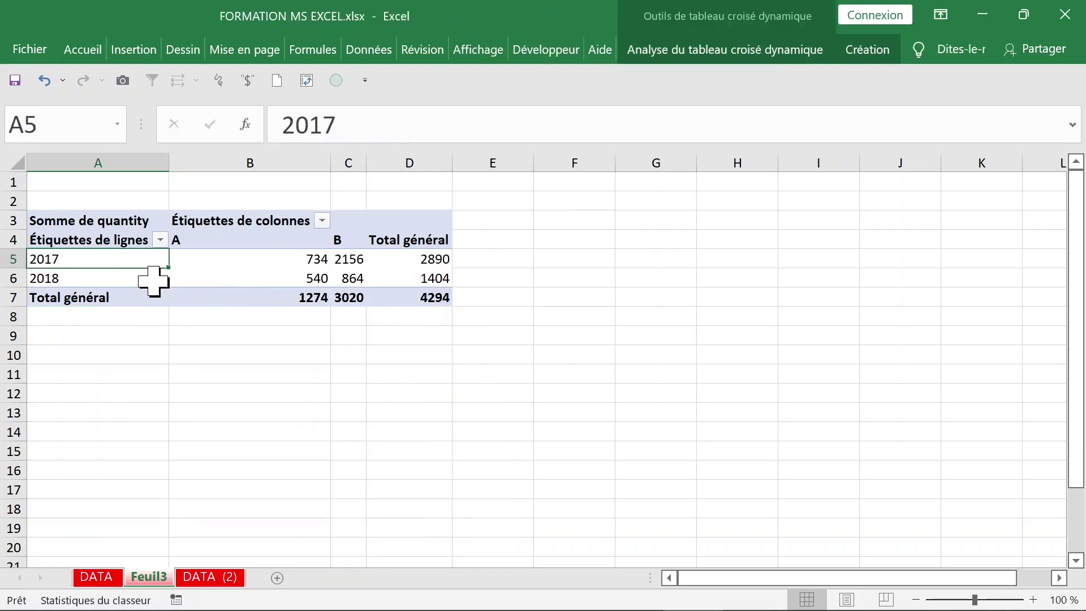
click(305, 260)
click(347, 259)
click(277, 265)
mouse_move(278, 265)
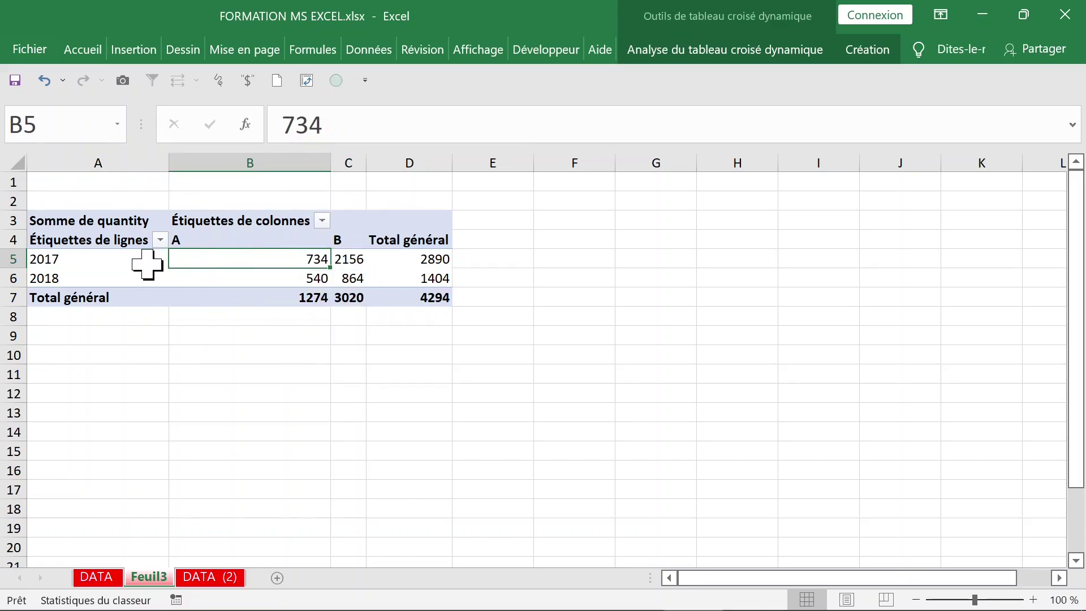
right_click(274, 261)
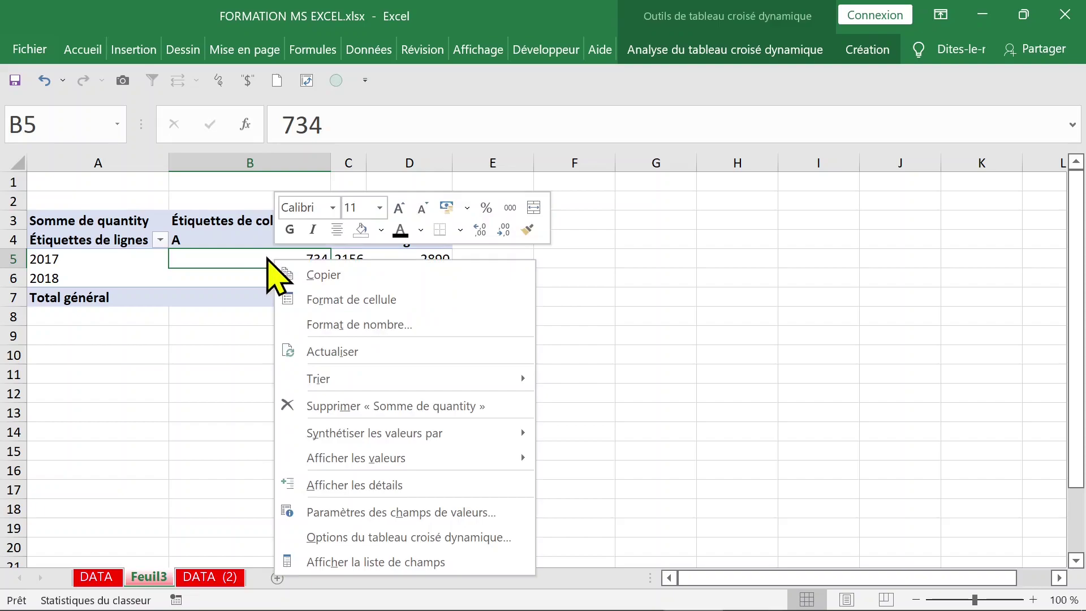
mouse_move(365, 433)
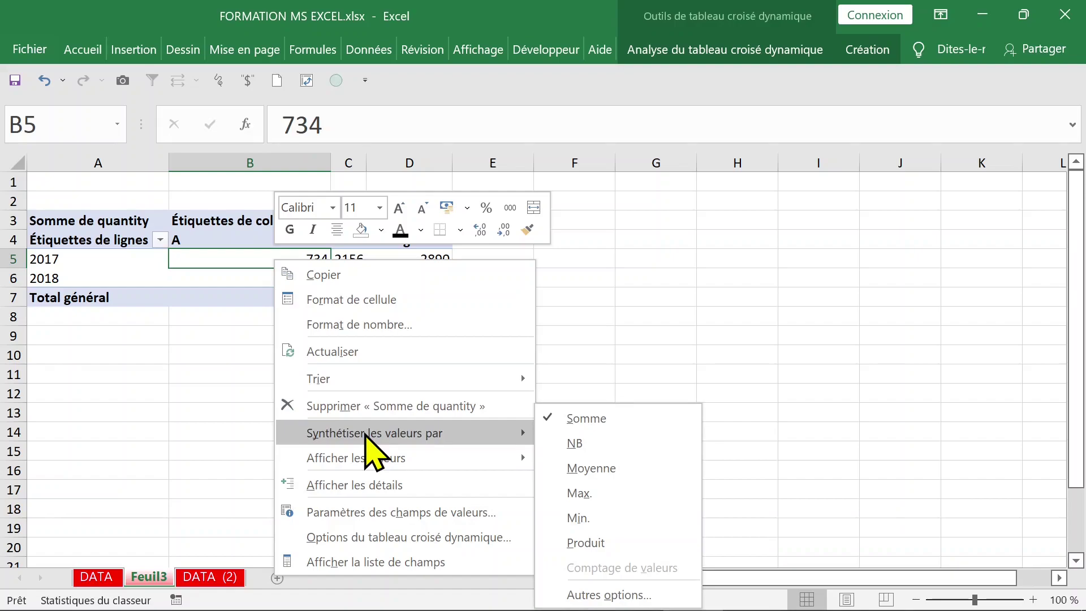
click(612, 492)
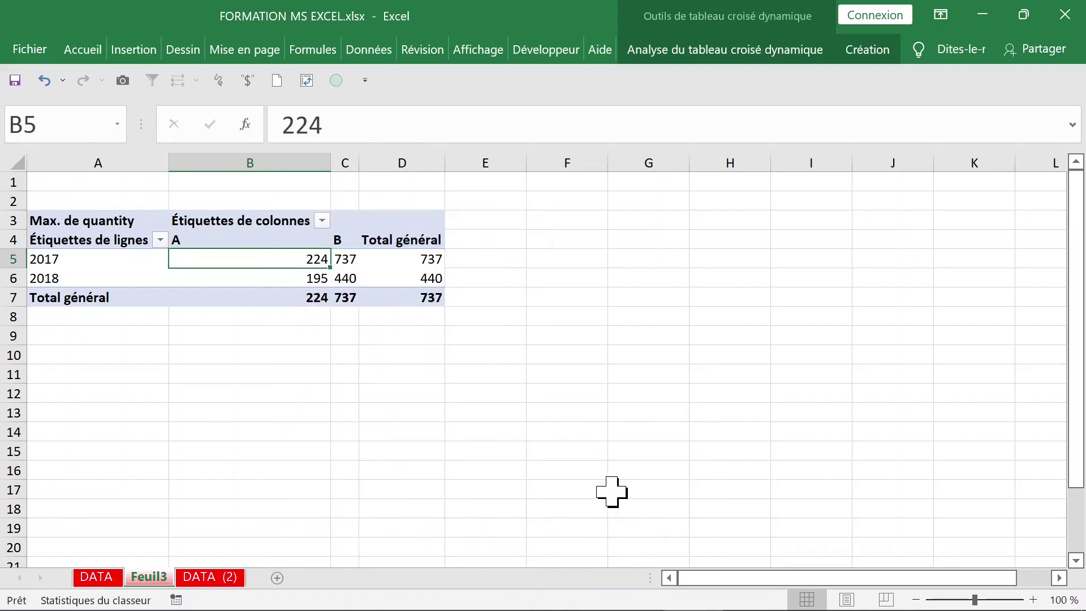
- Summarize the pivot table's quantity values by average (Moyenne)
click(348, 260)
click(295, 259)
click(95, 265)
click(265, 264)
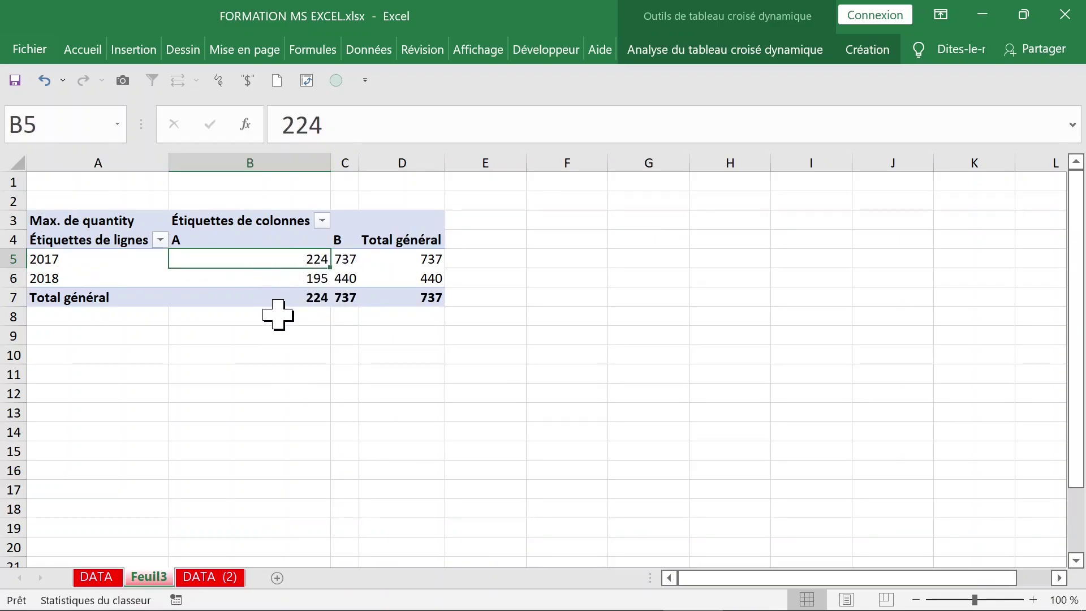
right_click(261, 262)
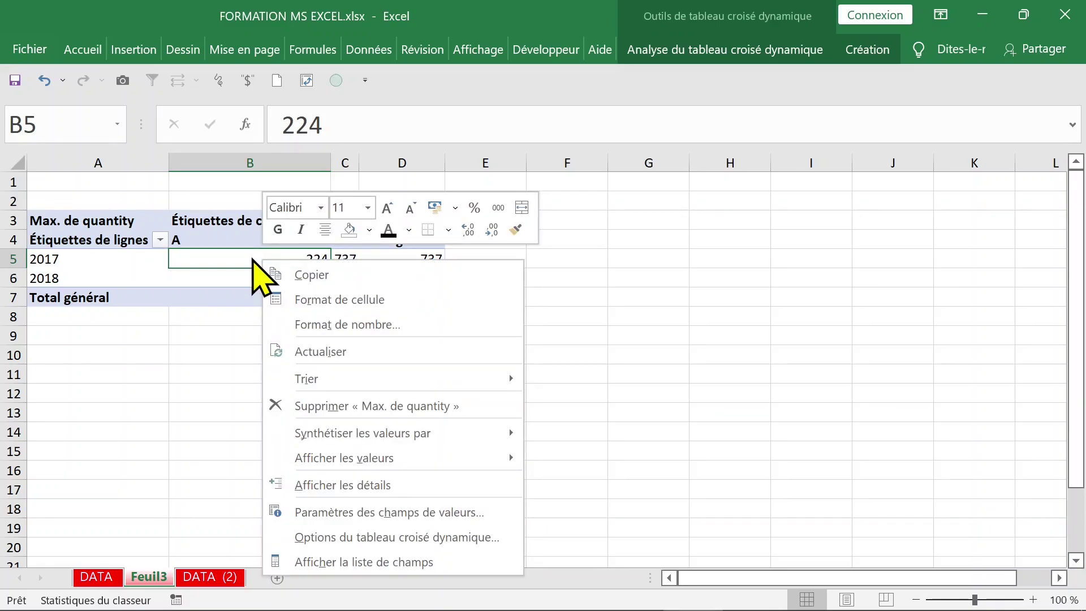
mouse_move(320, 435)
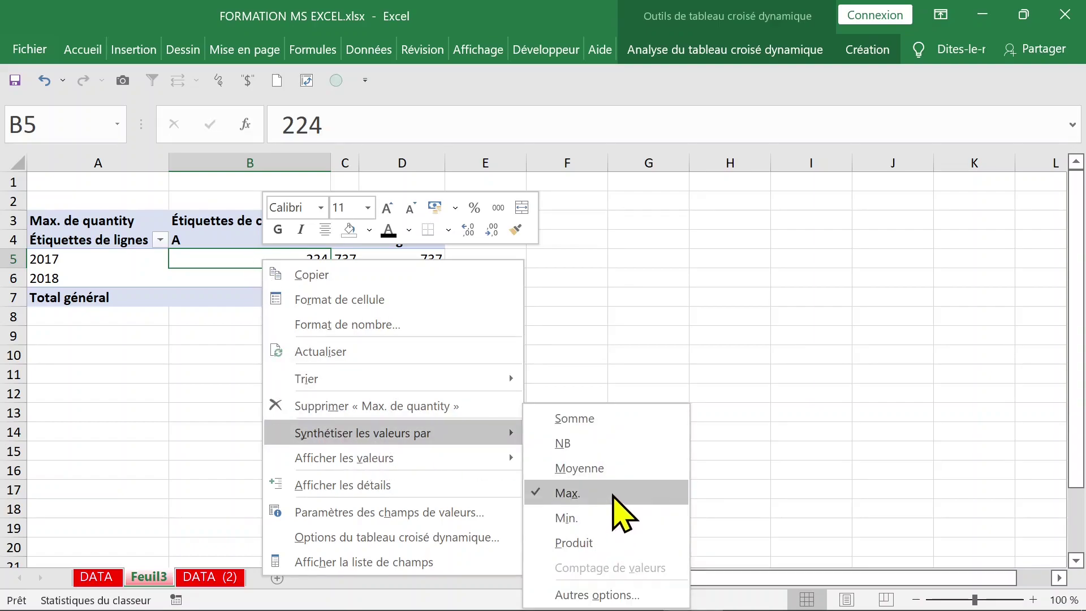
click(611, 469)
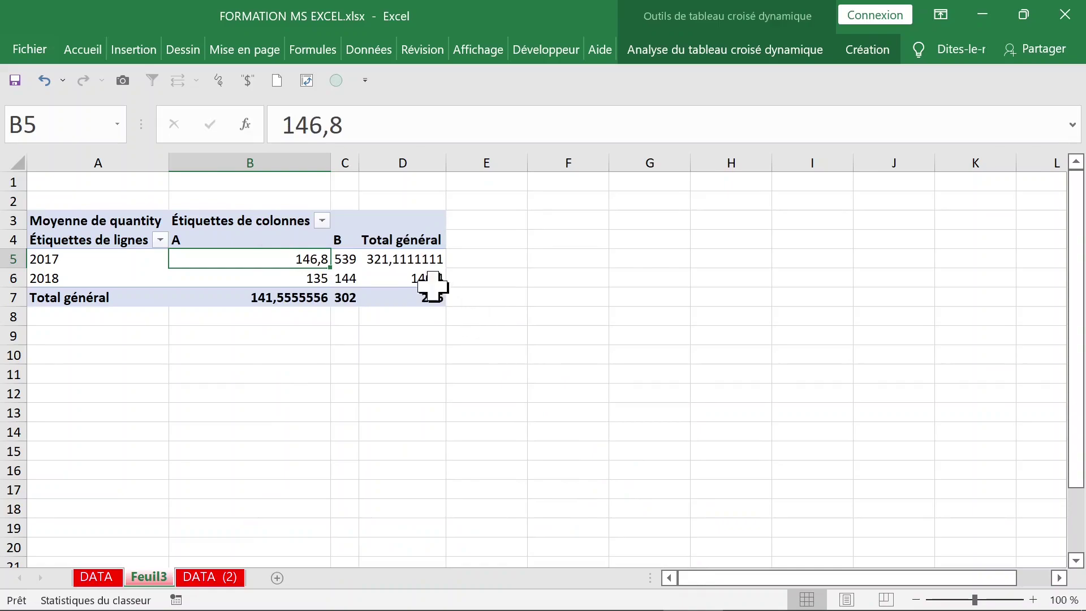
- Format the average quantity values as Nombre with 0 decimals
click(390, 260)
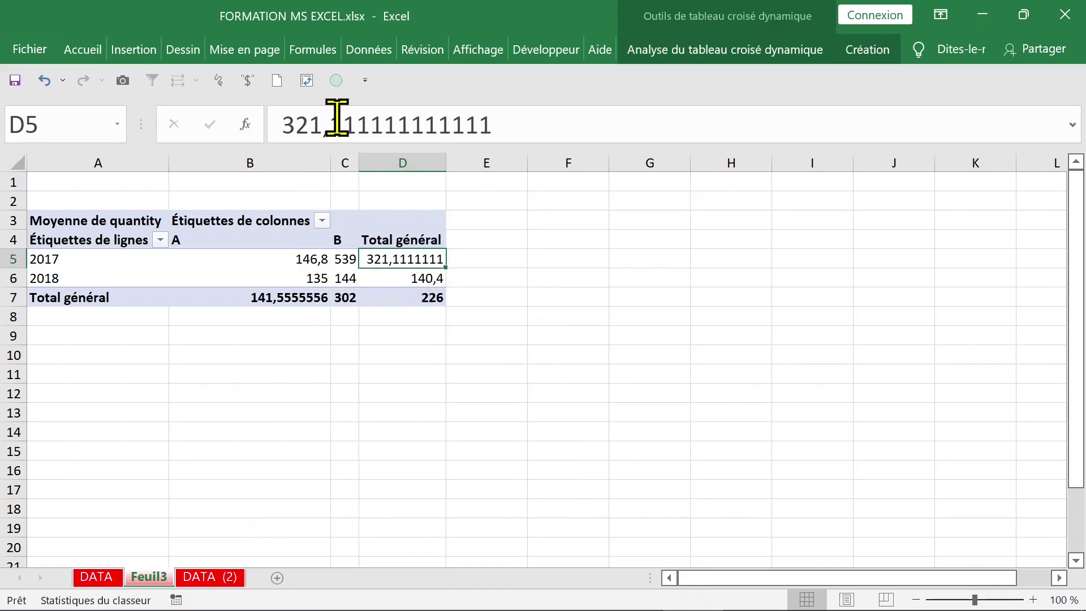
right_click(380, 261)
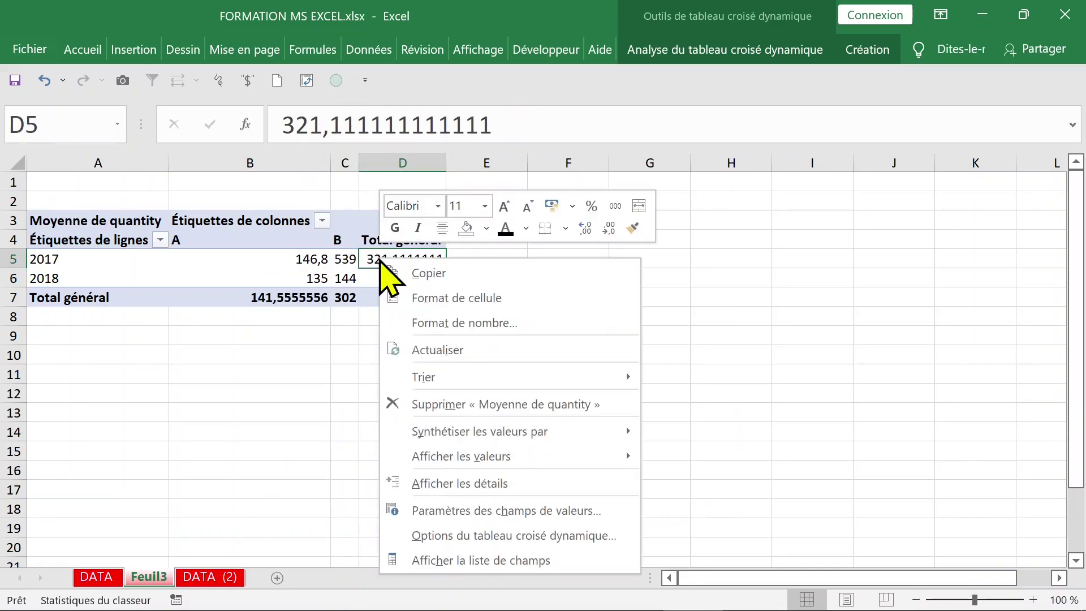
click(453, 320)
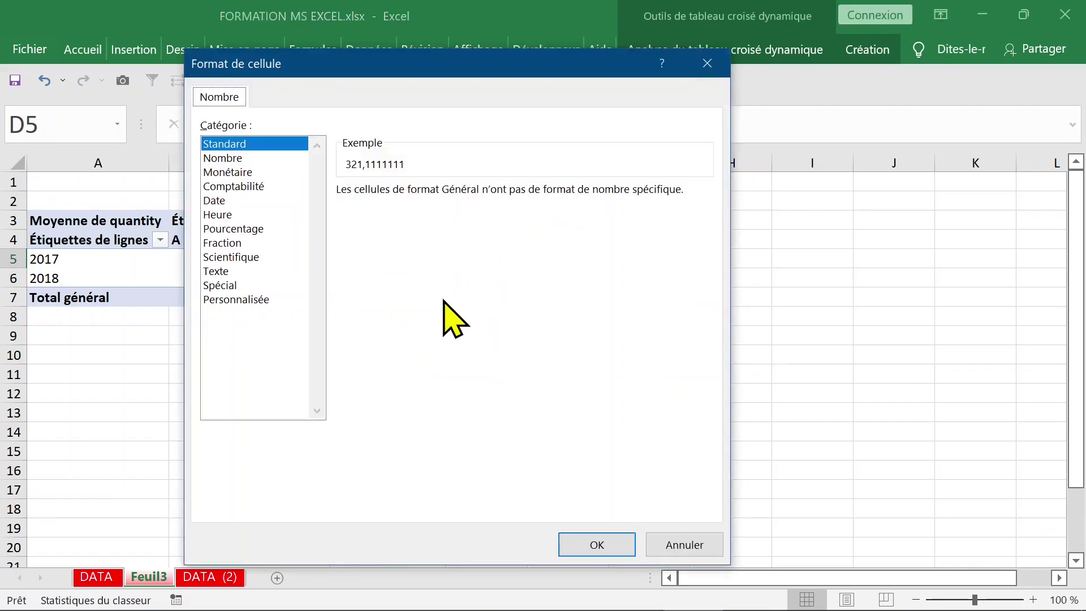
click(224, 159)
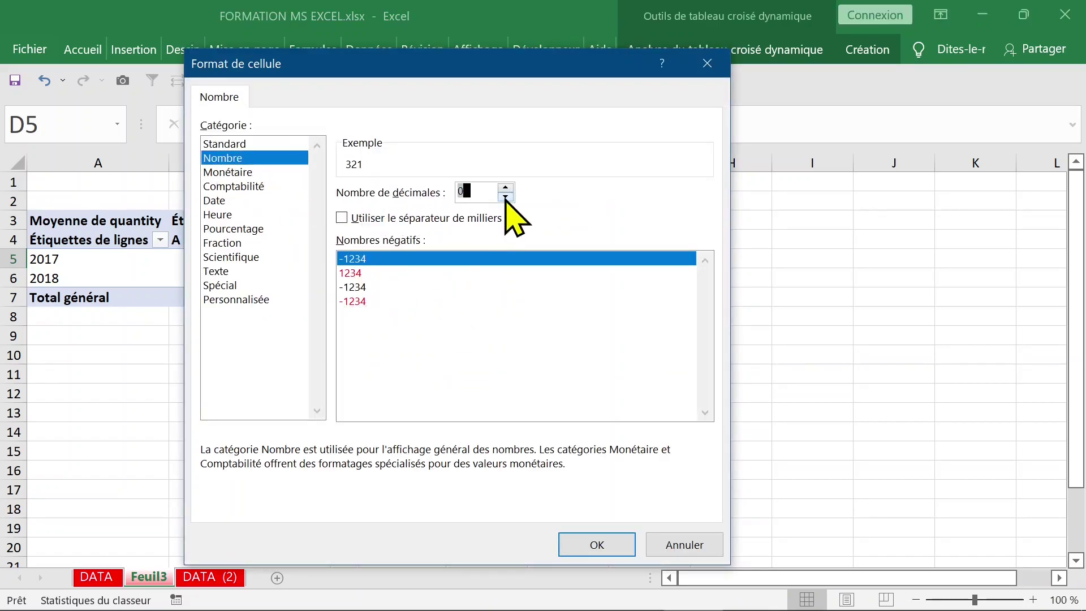
click(598, 545)
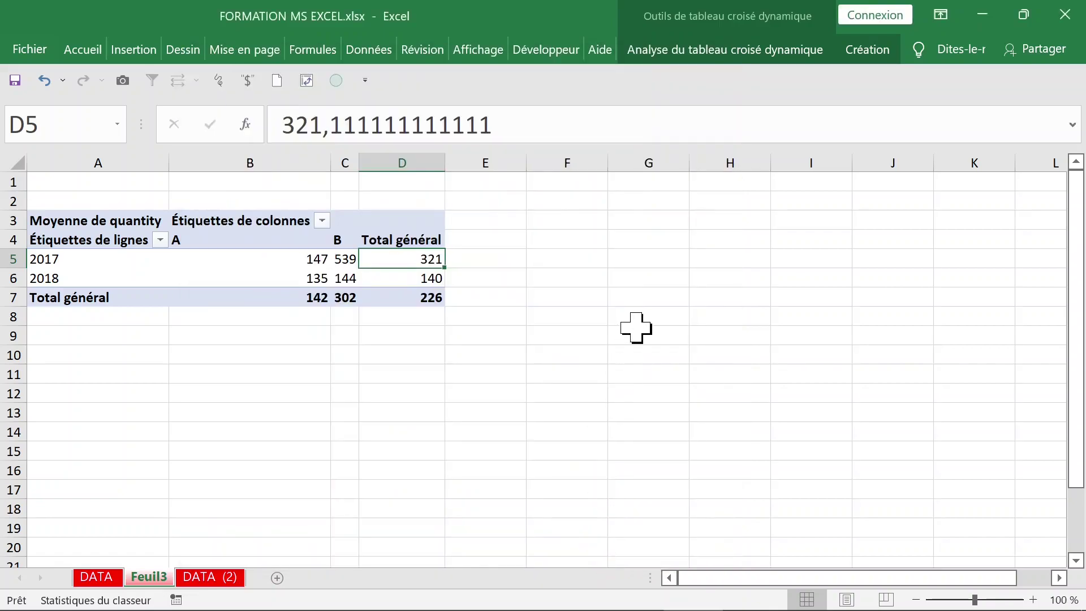
drag(310, 261, 394, 280)
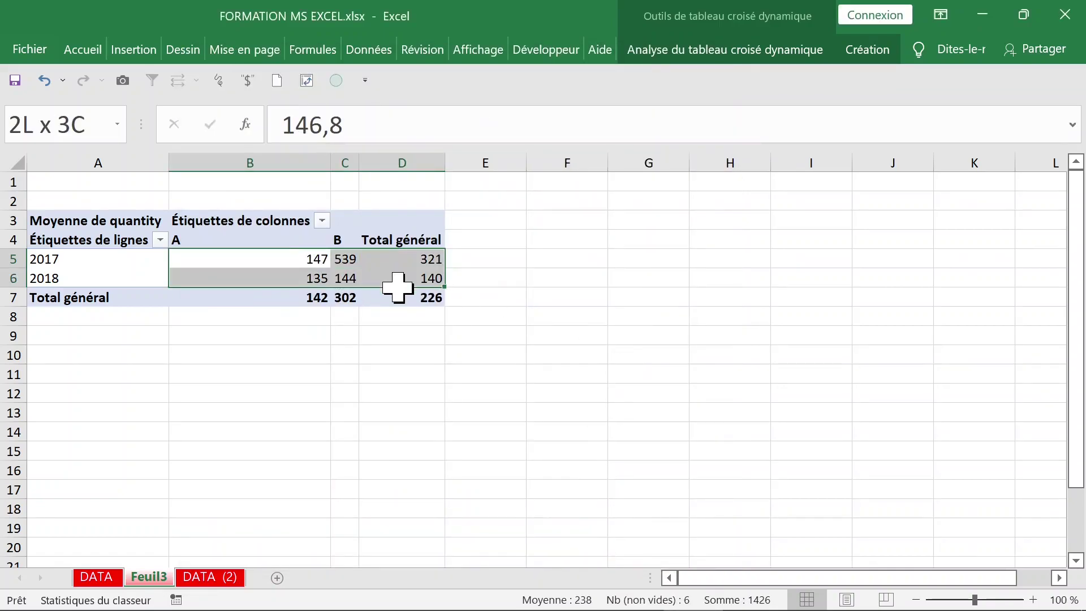
- Ungroup the yearly dates in the pivot table's rows and regroup them by months and quarters (Mois and Trimestres)
click(180, 266)
click(100, 260)
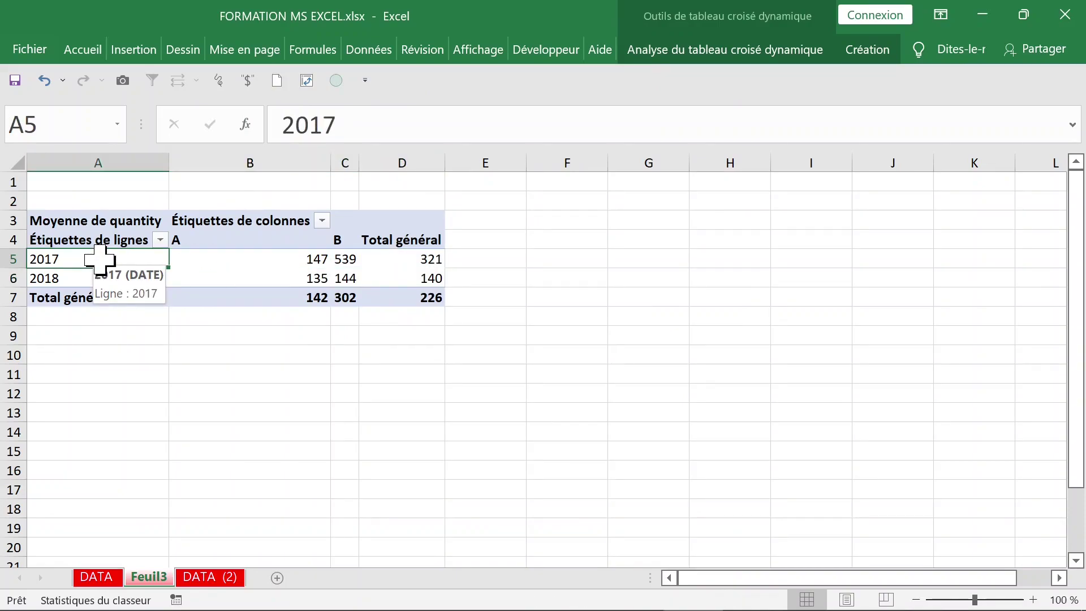
right_click(100, 261)
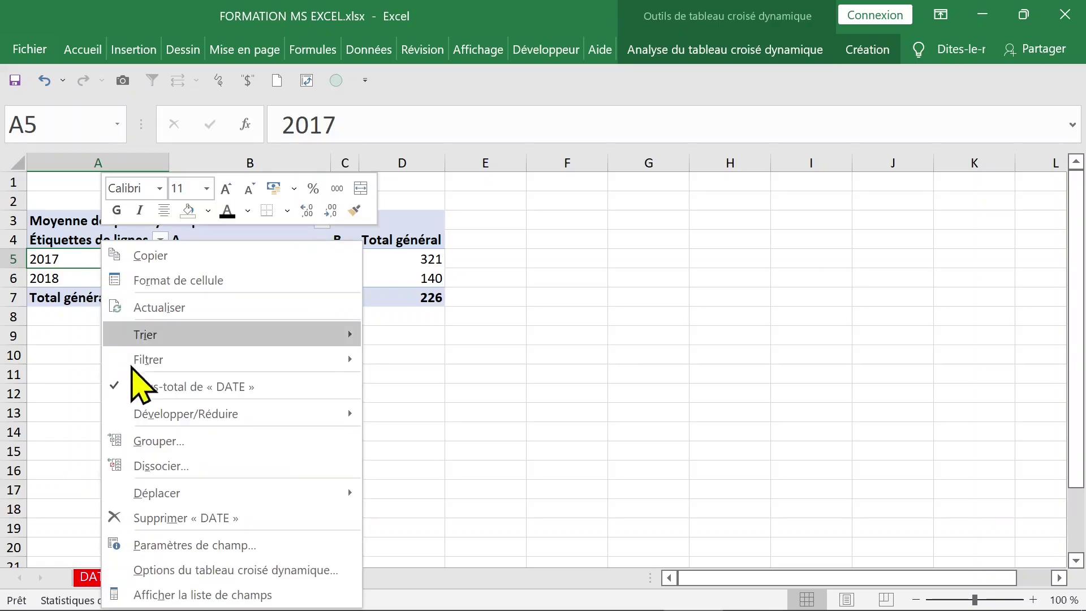
click(175, 466)
click(215, 375)
click(102, 279)
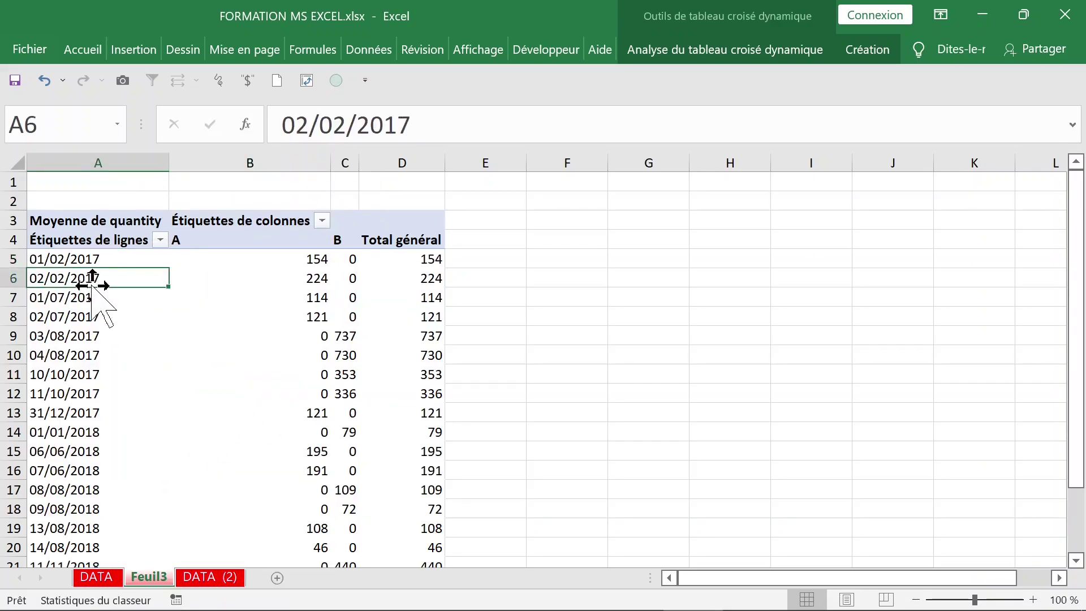
right_click(92, 279)
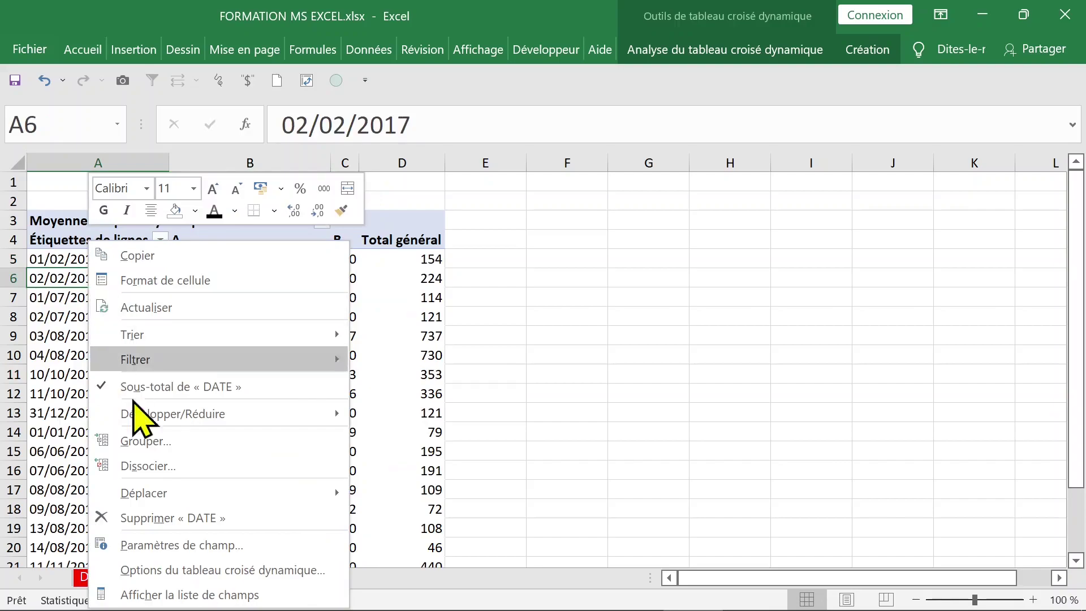
click(153, 441)
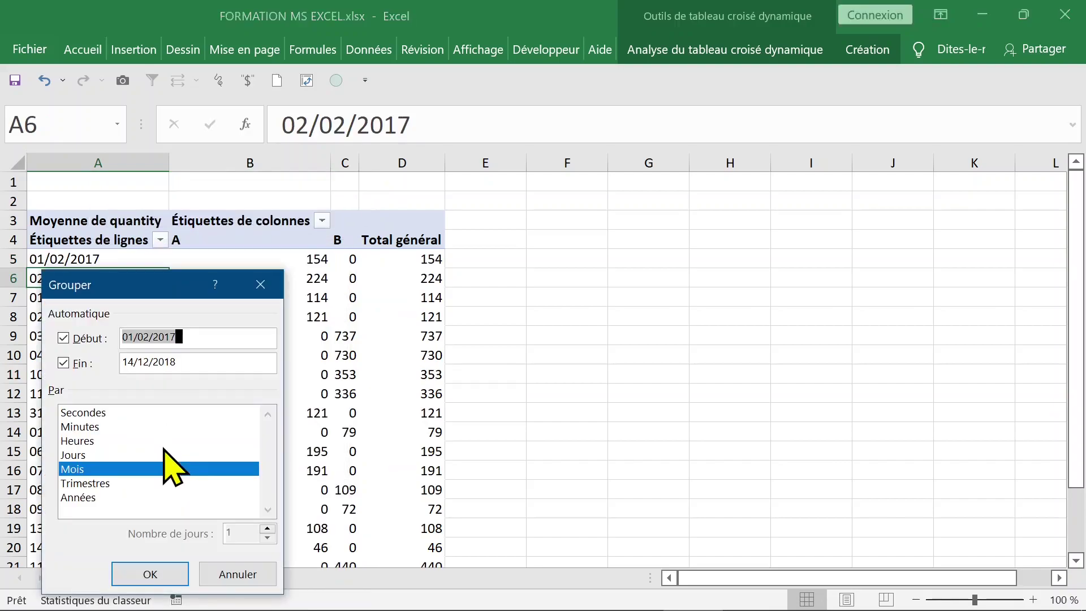
click(113, 484)
click(169, 582)
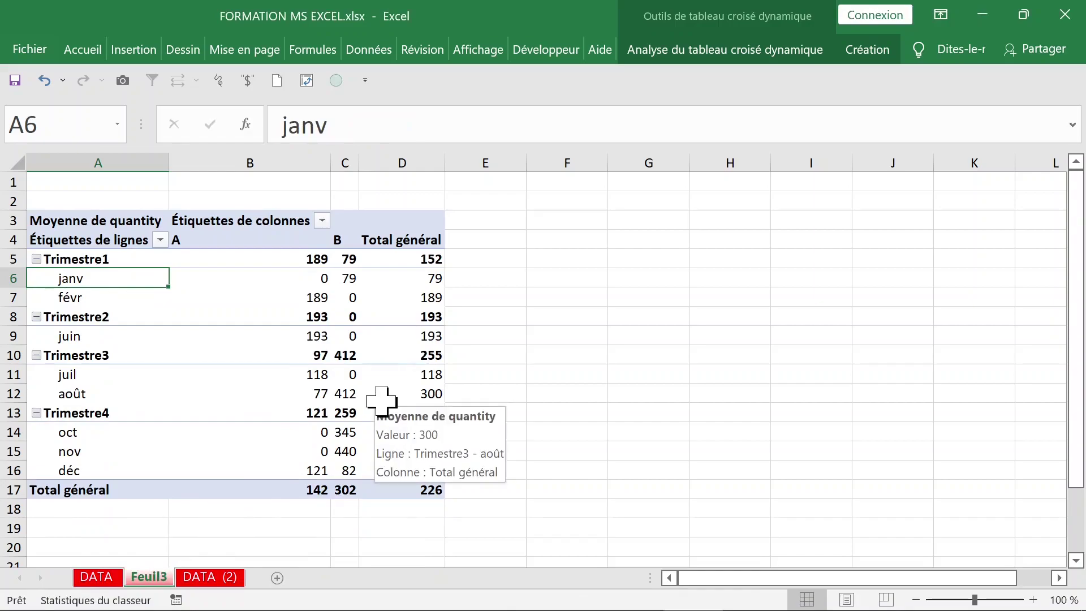
- Show the pivot table field list and move the Trimestres field from rows to columns, above product
click(199, 298)
right_click(239, 297)
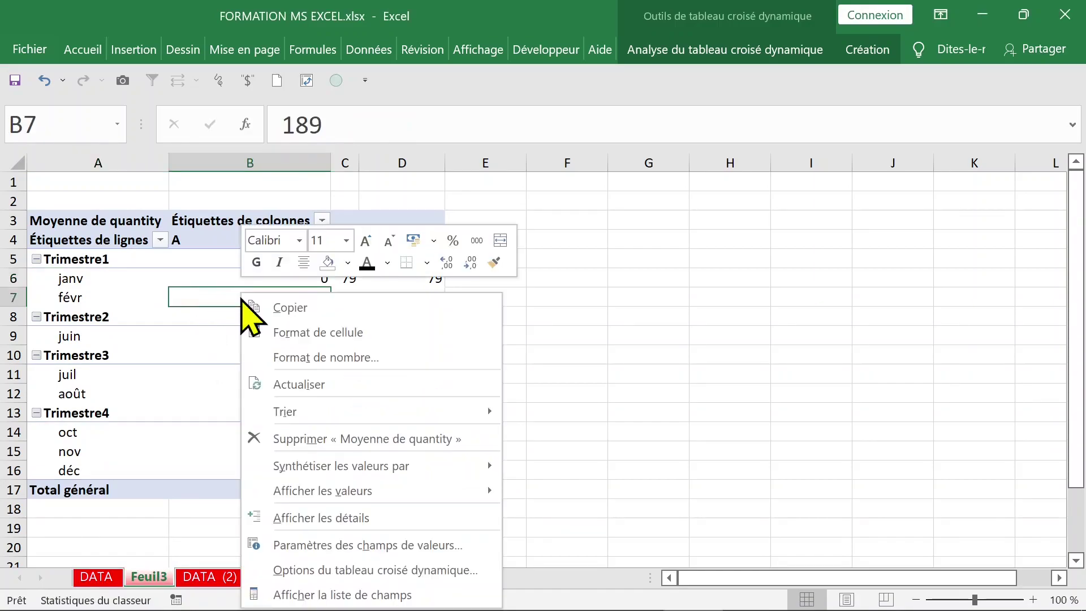
click(334, 594)
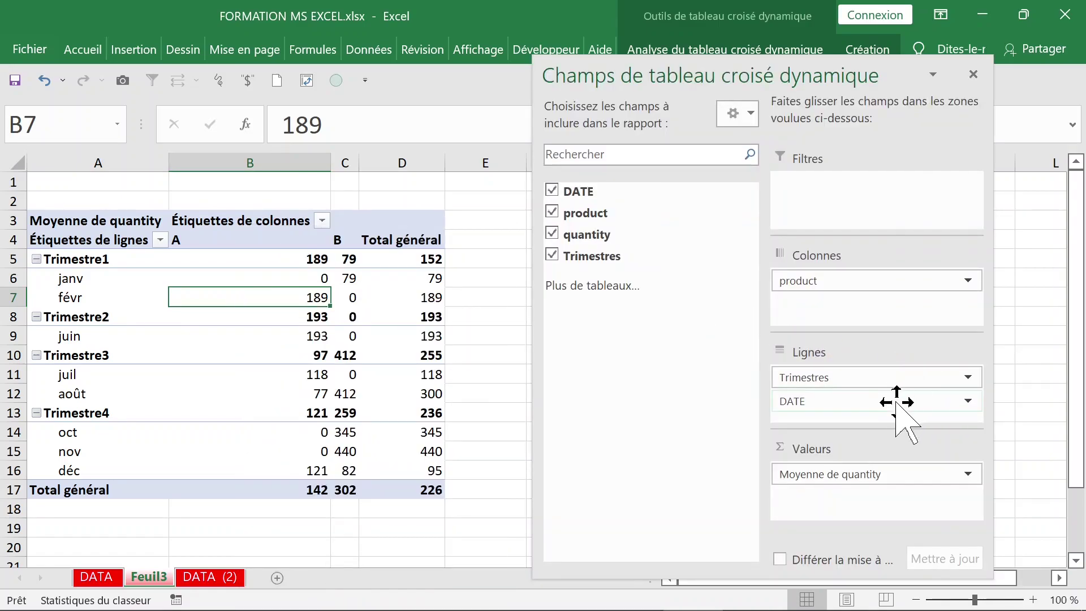
drag(868, 371, 866, 280)
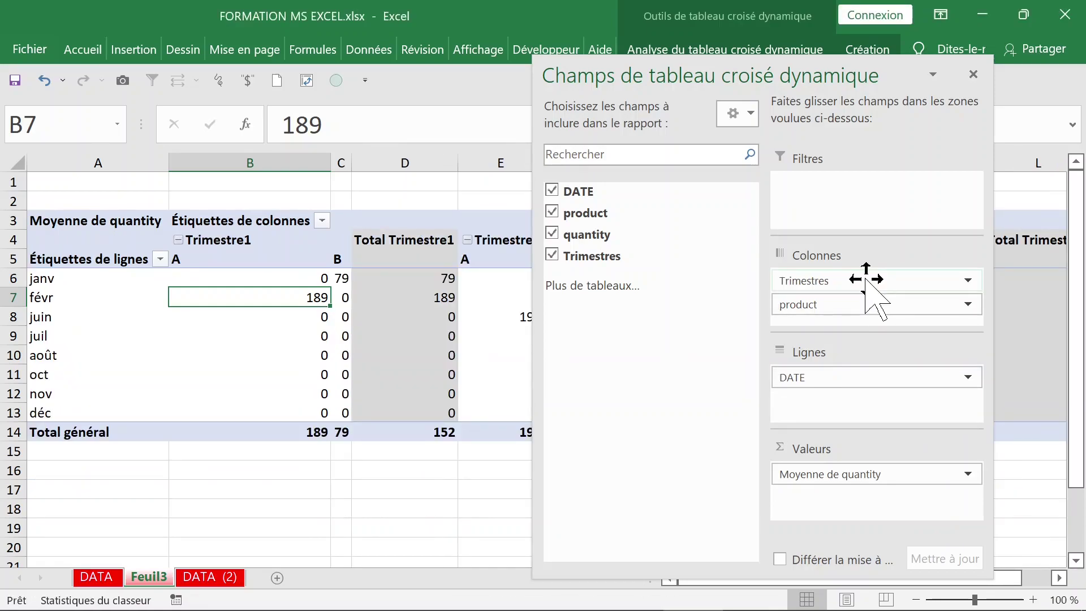
- Move the product field from columns to rows, above DATE, and check the monthly averages under product A
drag(850, 307, 842, 367)
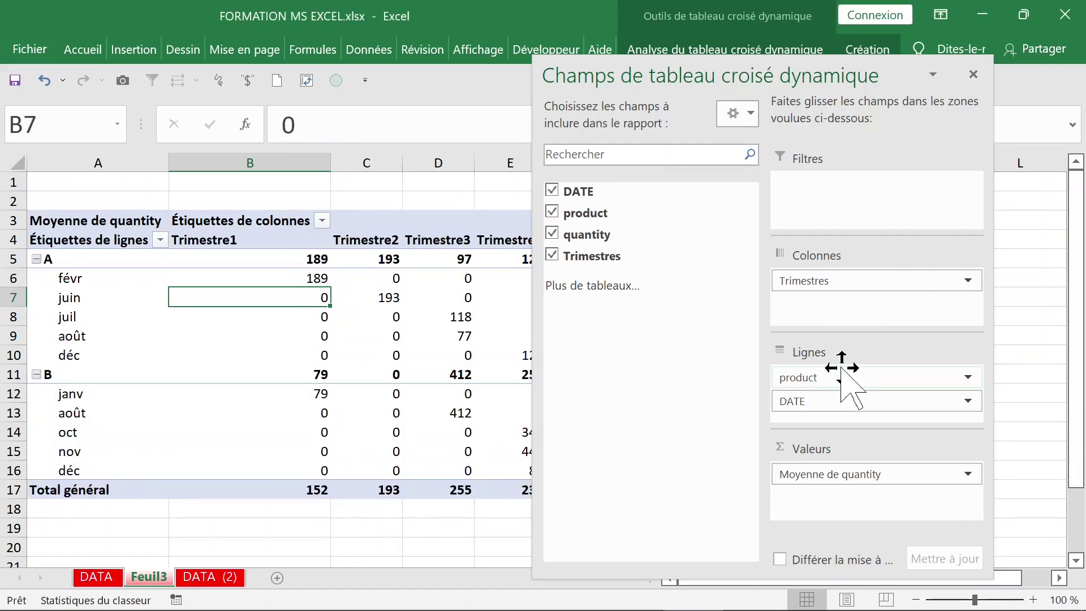
click(228, 353)
click(120, 320)
click(351, 292)
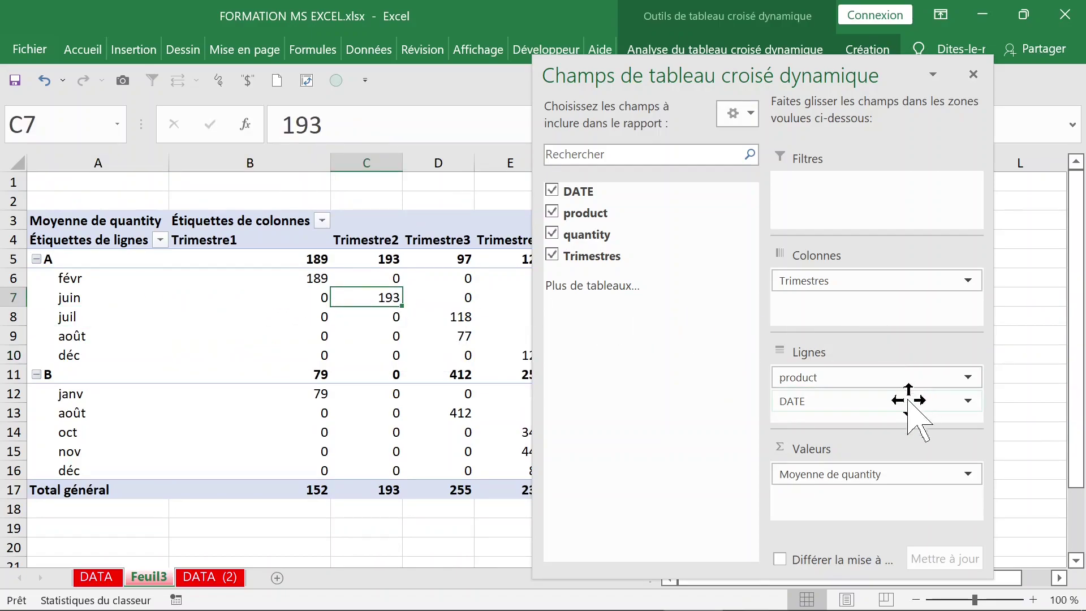
- Remove the DATE field from the pivot table's rows, leaving only product by quarter
click(862, 399)
drag(860, 398, 631, 390)
click(220, 374)
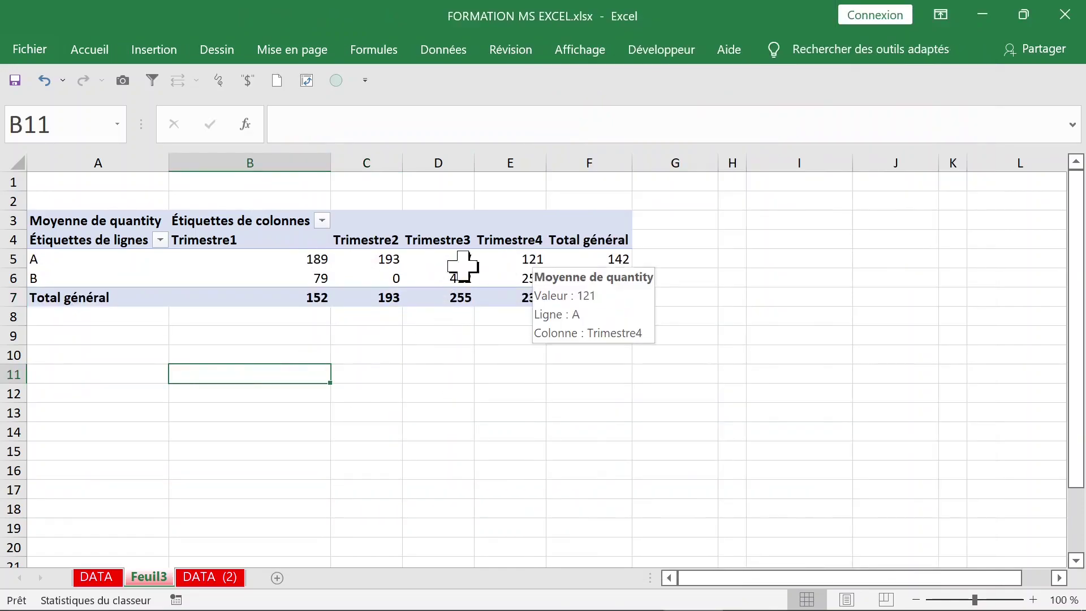
- Add the DATE field to the pivot table's columns, above Trimestres
click(362, 259)
click(262, 240)
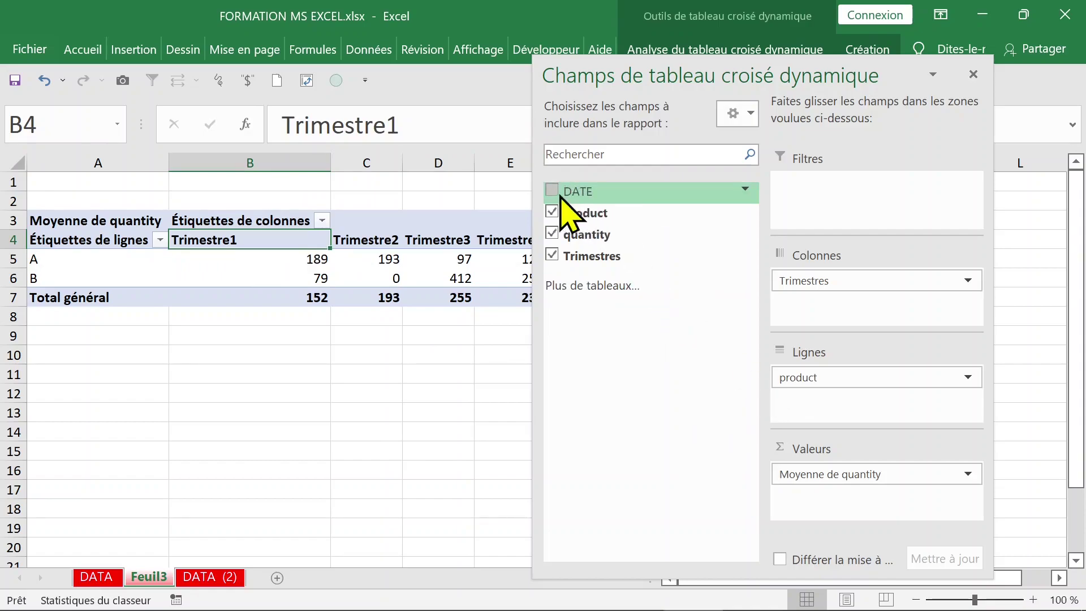
drag(568, 191, 814, 272)
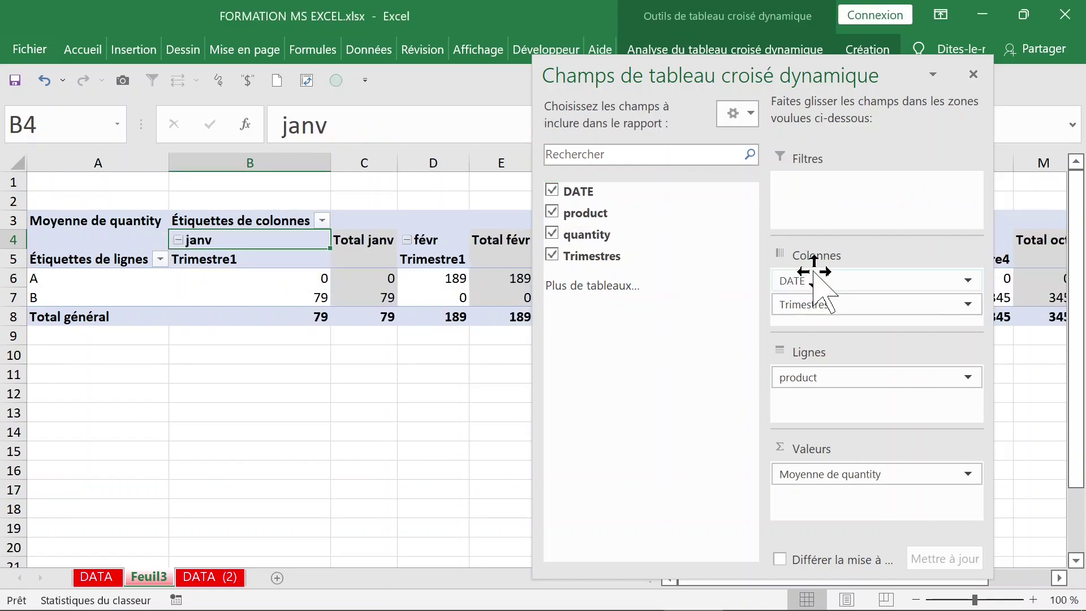
- Move the Trimestres field from columns to rows and place product above it
click(858, 306)
drag(859, 306, 824, 365)
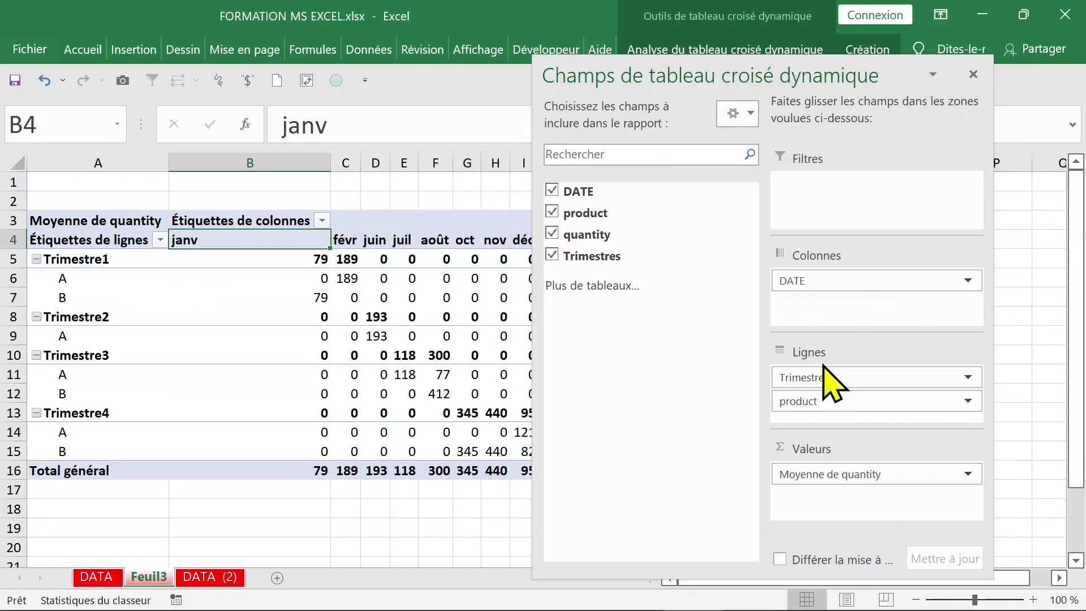
drag(825, 402, 826, 372)
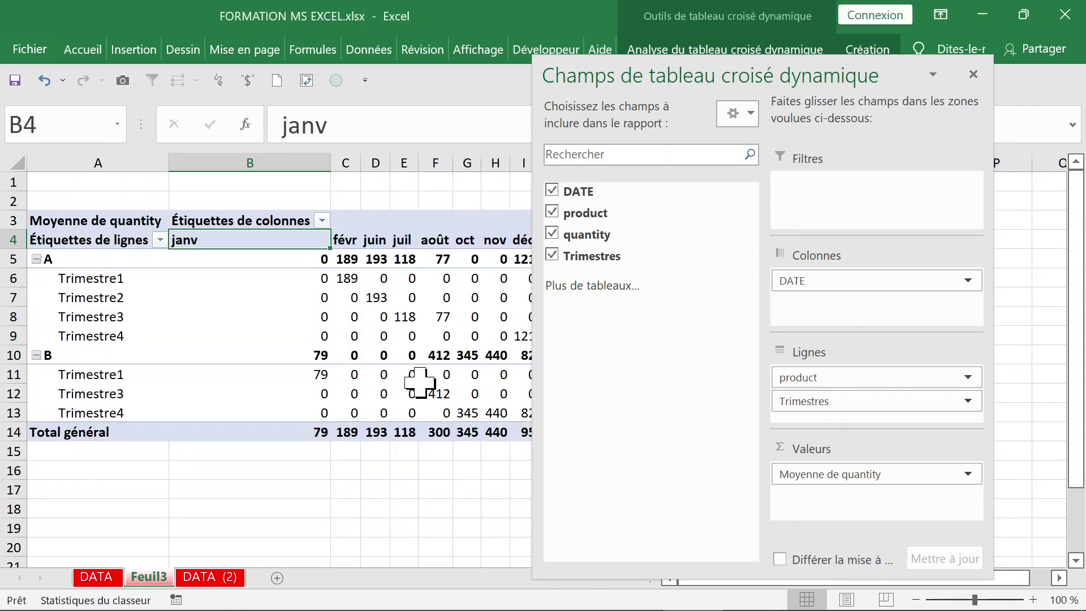
- Close the pivot table field list and select the row labels of products A and B together
click(218, 333)
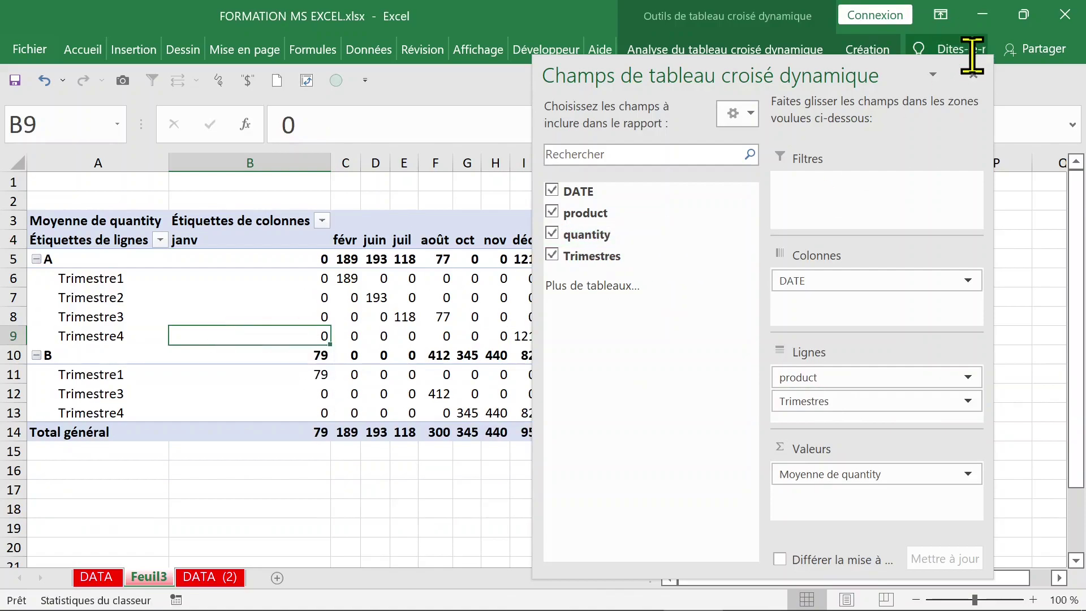
click(972, 75)
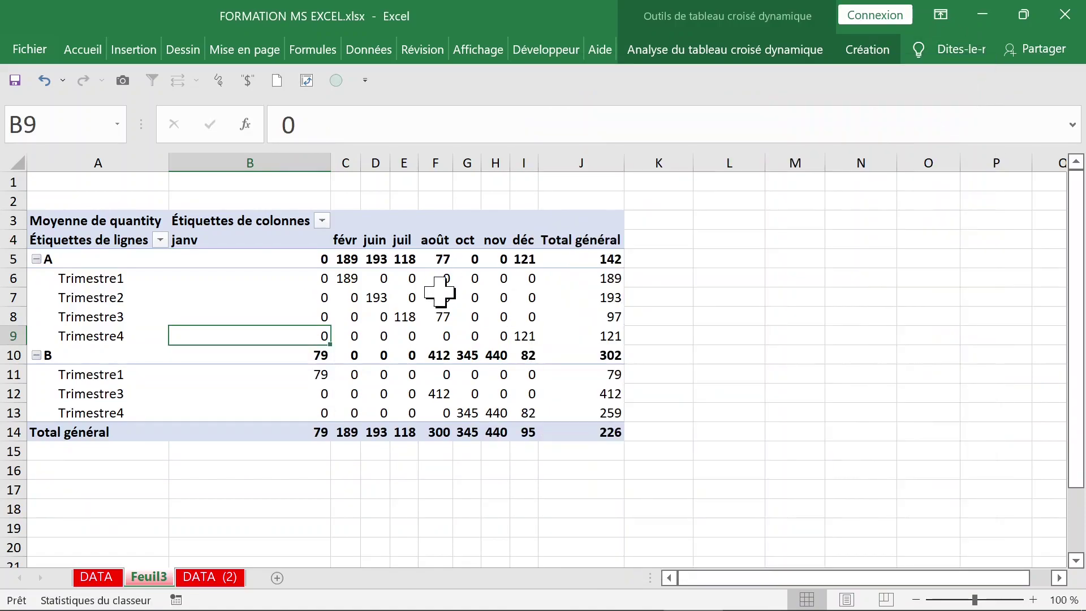
click(88, 281)
click(85, 355)
ctrl+click(85, 259)
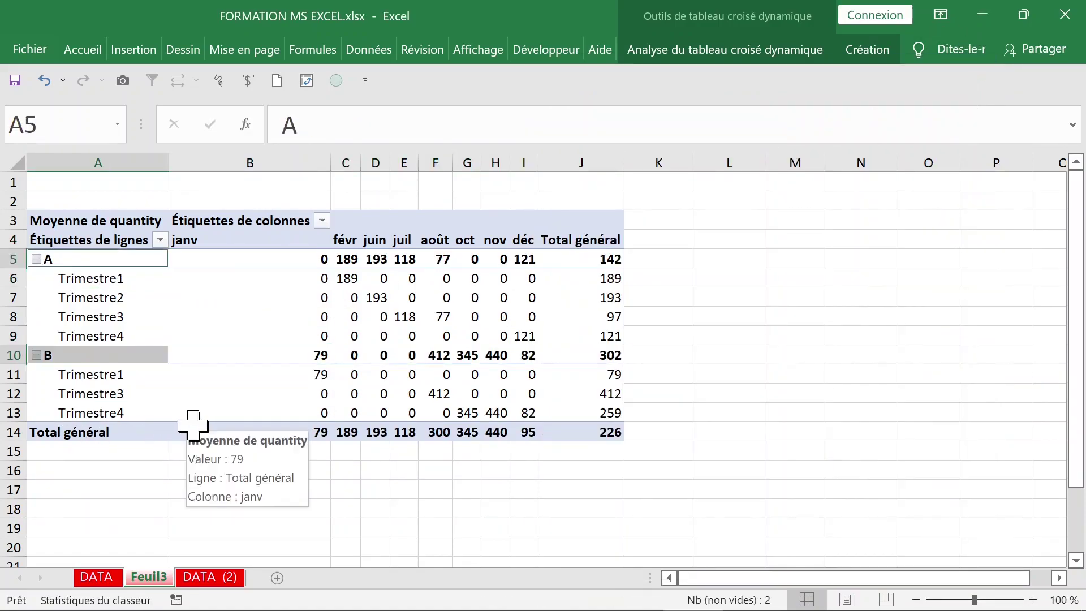